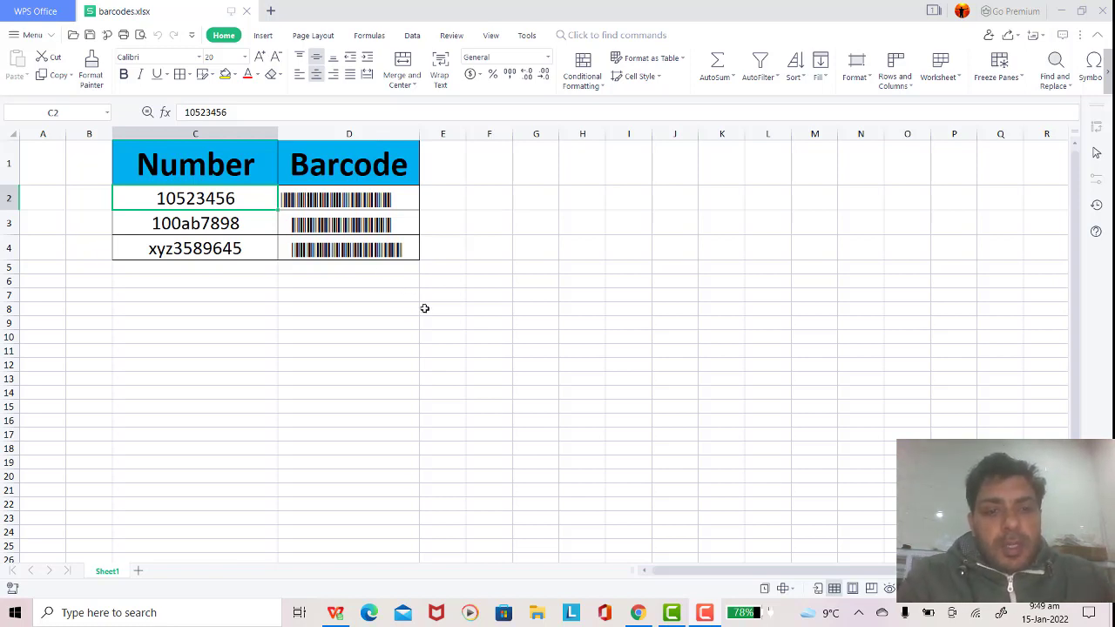
Glance at the channel page in the browser, then return to the barcode spreadsheet
{"action": "left_click", "coordinate": [642, 616]}
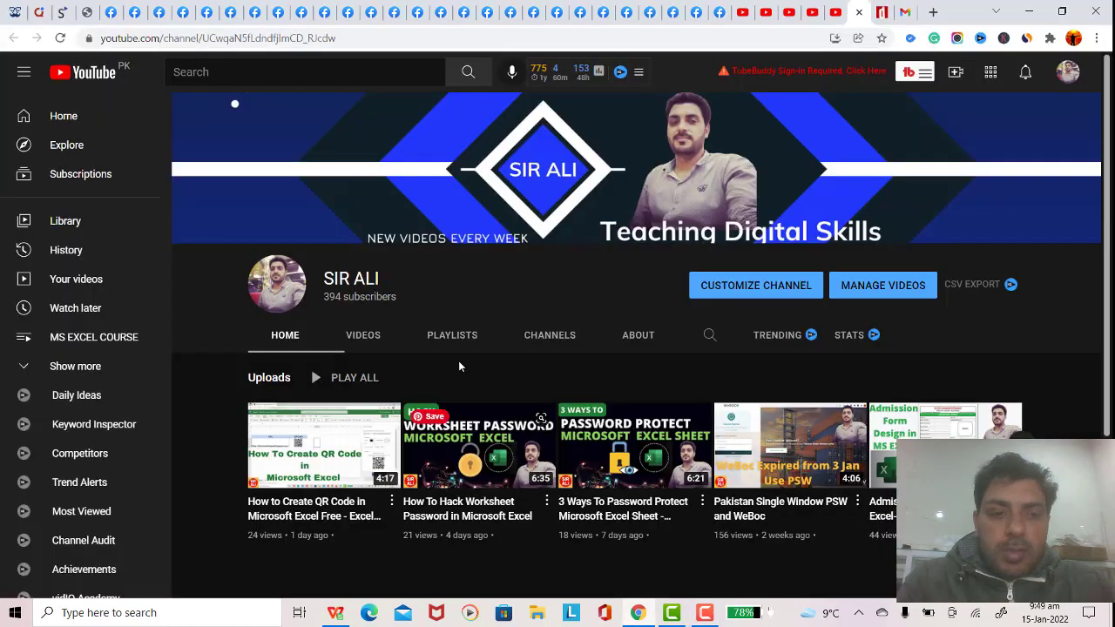
{"action": "scroll", "coordinate": [455, 358], "scroll_direction": "down", "scroll_amount": 3}
{"action": "scroll", "coordinate": [454, 358], "scroll_direction": "up", "scroll_amount": 3}
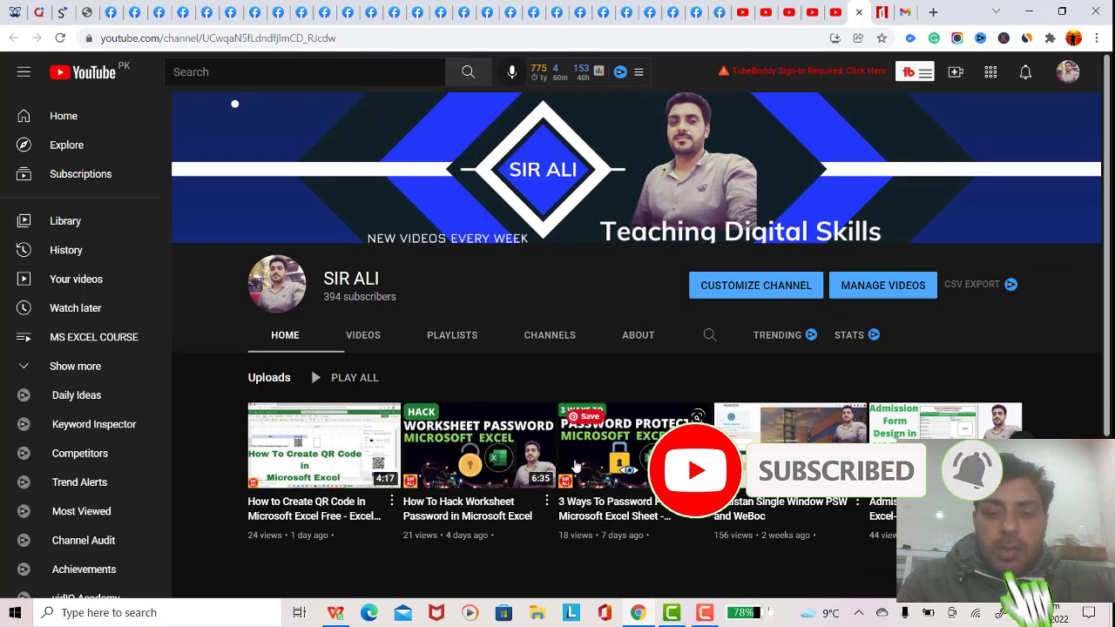
{"action": "mouse_move", "coordinate": [700, 620]}
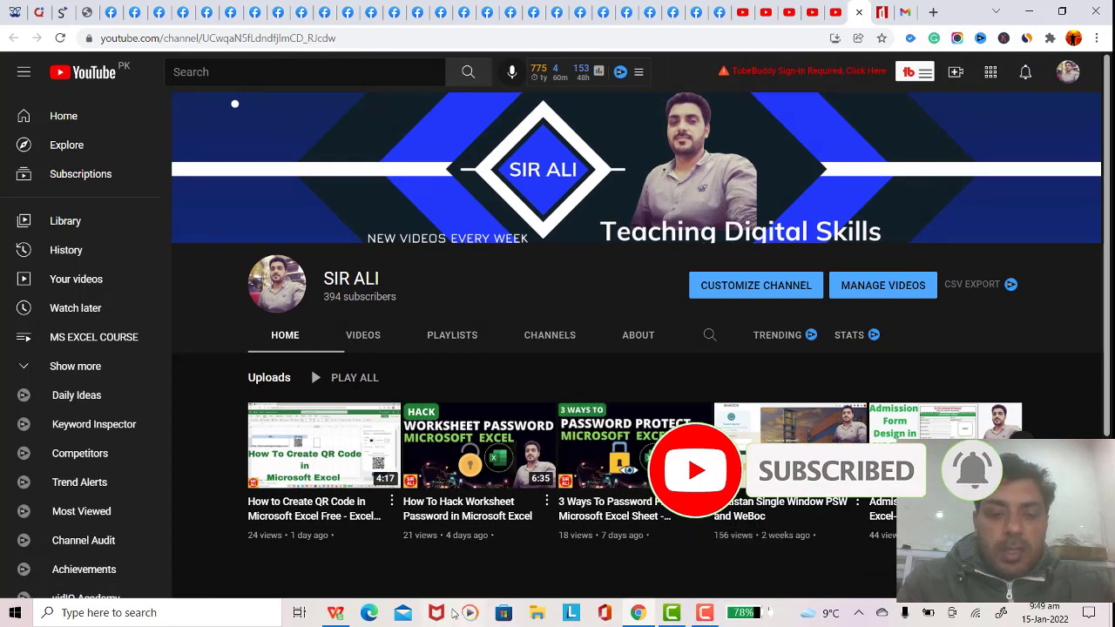
{"action": "left_click", "coordinate": [335, 612]}
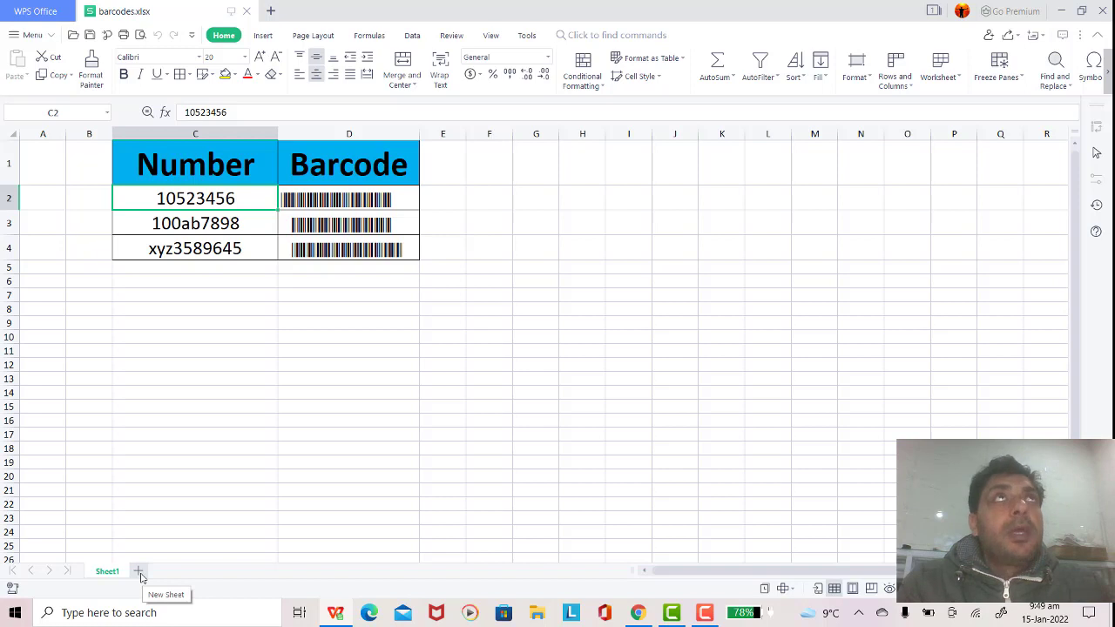
Add Sheet2 with the headers Number in C1 and Barcode in D1
{"action": "left_click", "coordinate": [141, 577]}
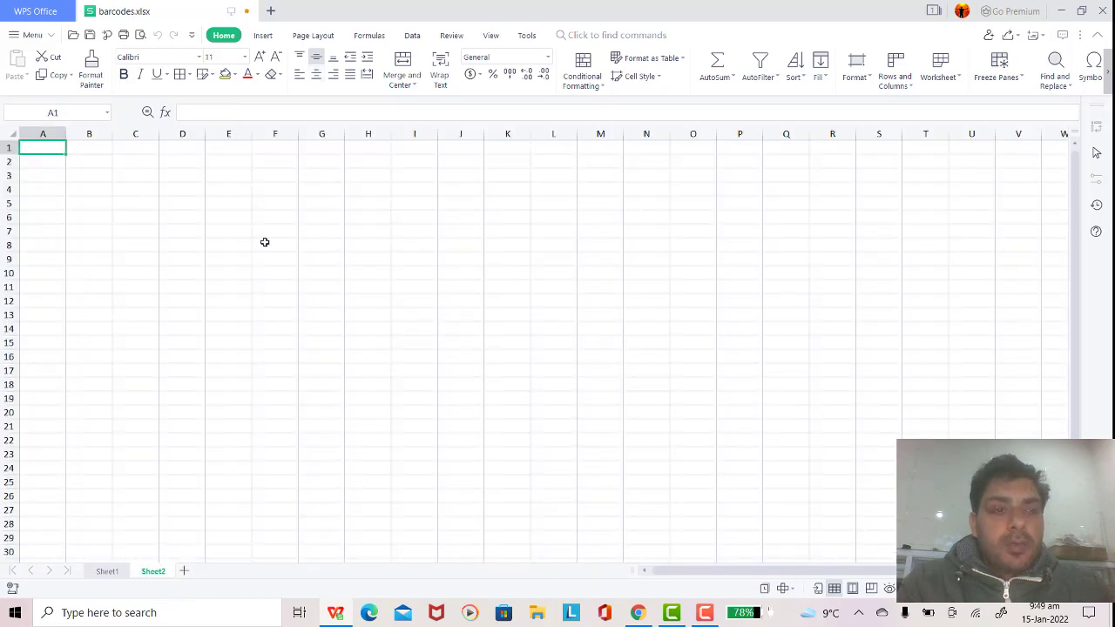
{"action": "left_click", "coordinate": [139, 149]}
{"action": "type", "text": "Nu"}
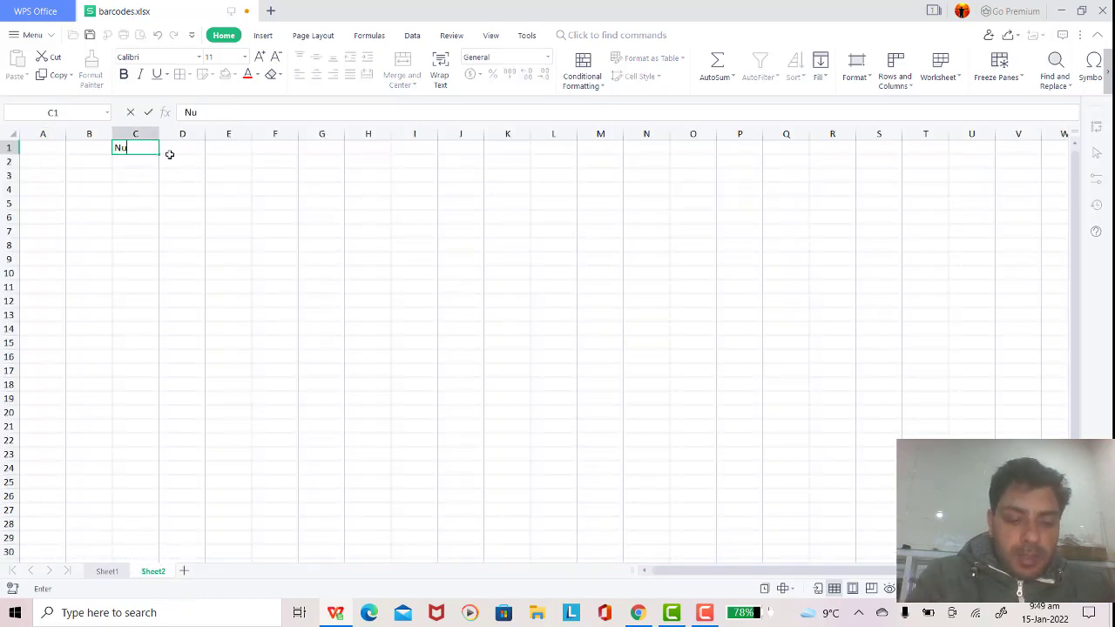
{"action": "type", "text": "mber"}
{"action": "left_click", "coordinate": [170, 155]}
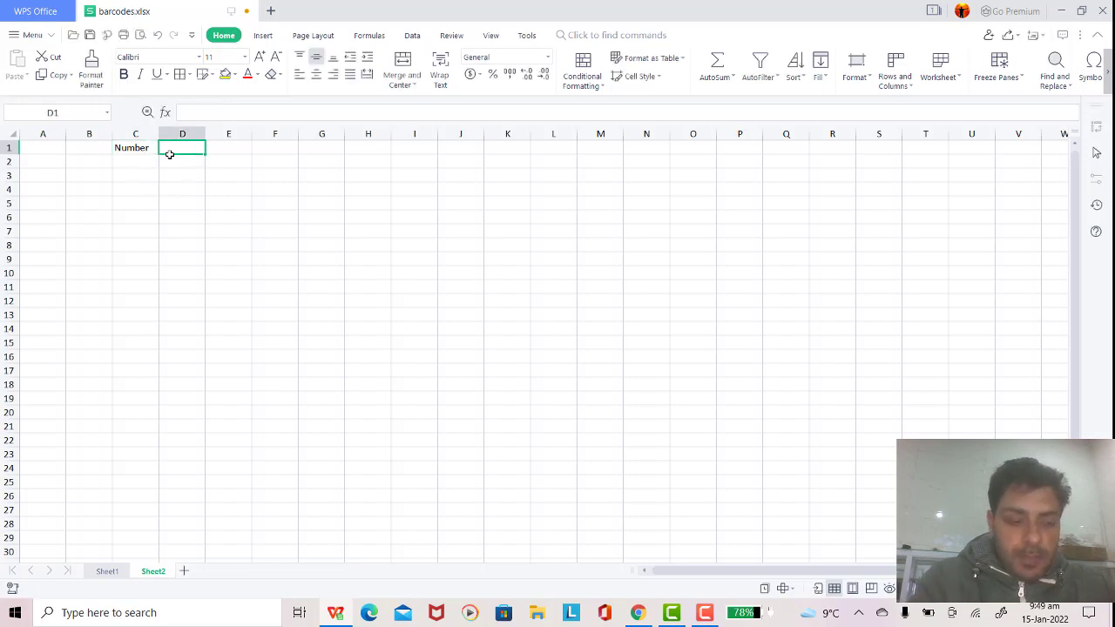
{"action": "type", "text": "Barcode"}
{"action": "key", "text": "Return"}
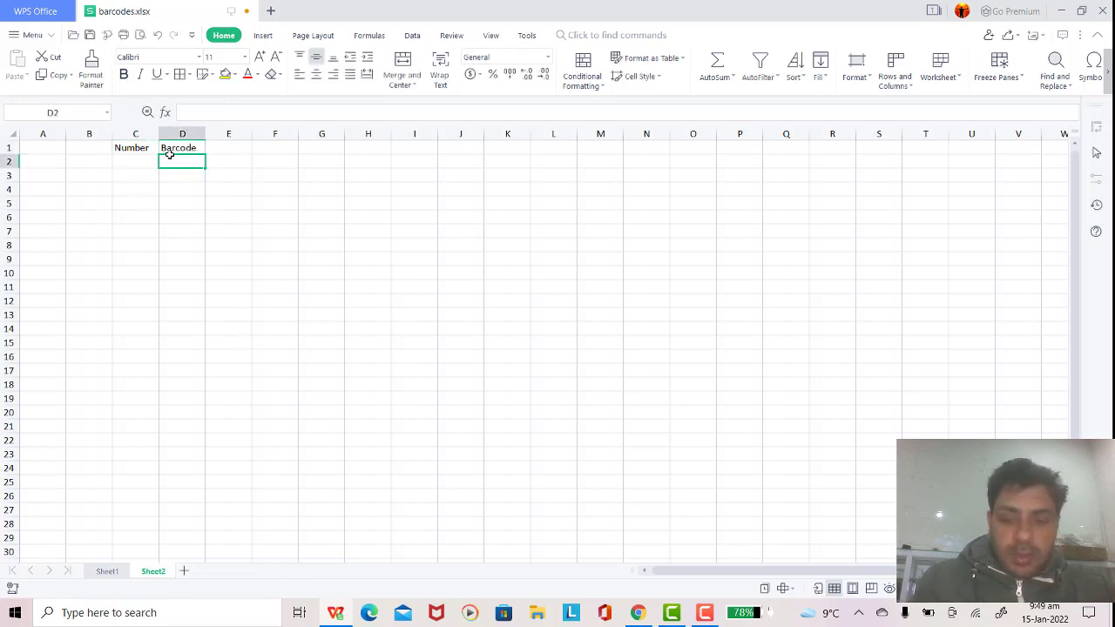
Enter 12345678, 123acv36 and xyc12345 in C2:C4 under Number
{"action": "key", "text": "Left"}
{"action": "type", "text": "1234"}
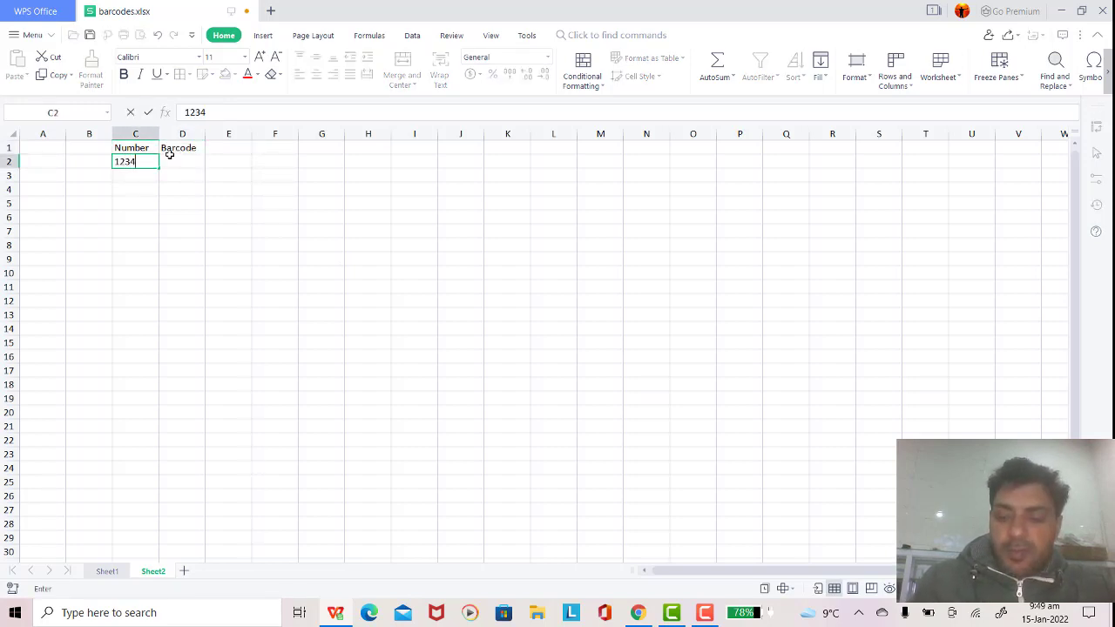
{"action": "type", "text": "5678"}
{"action": "key", "text": "Return"}
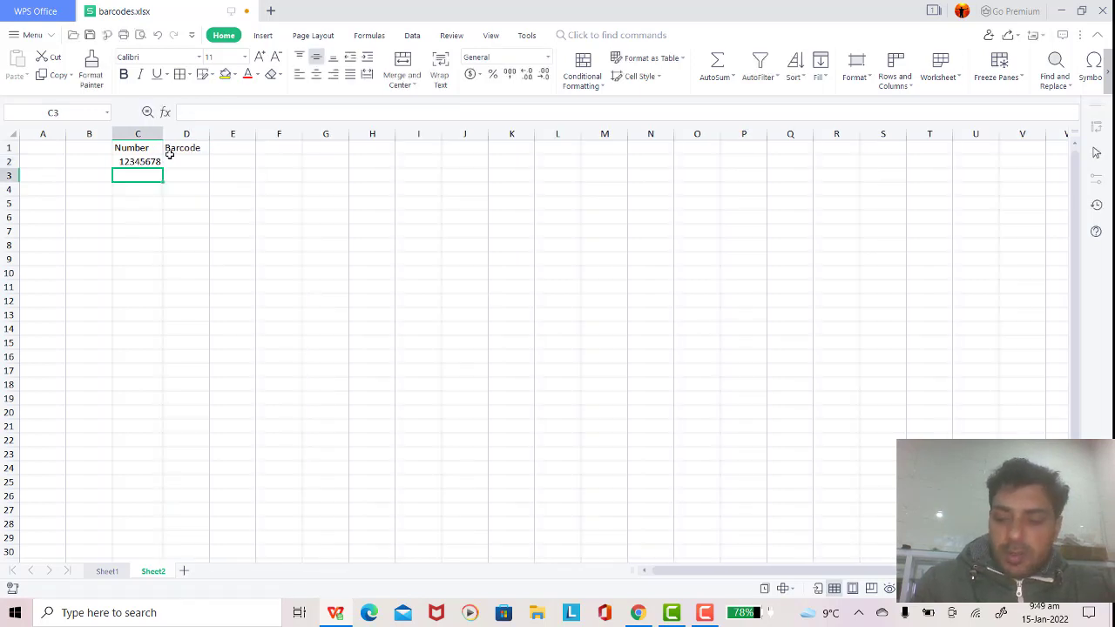
{"action": "type", "text": "123acv"}
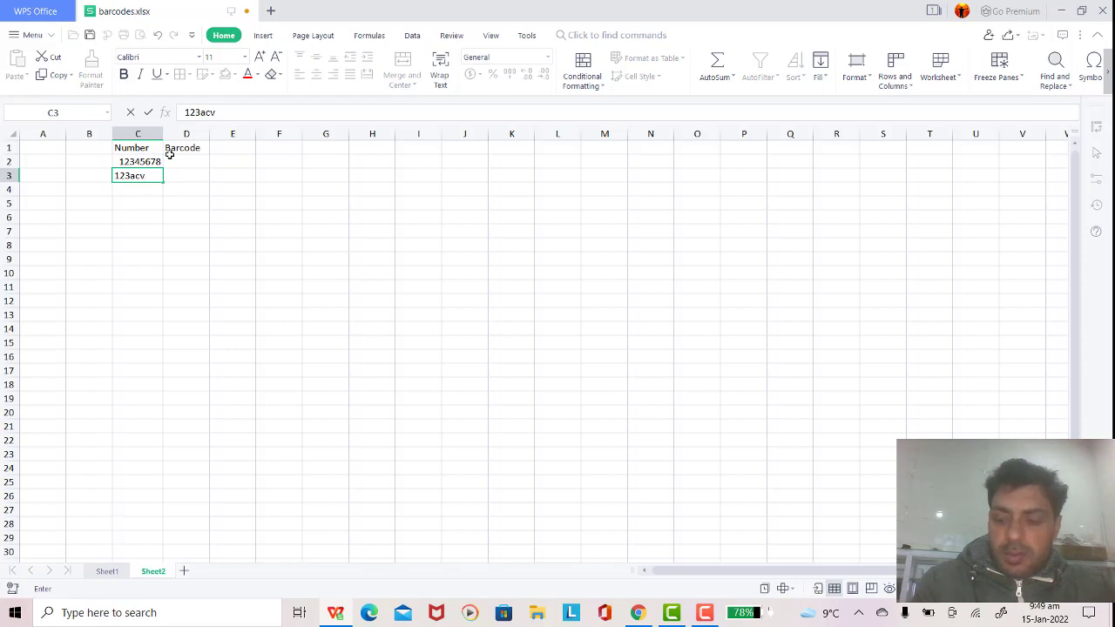
{"action": "type", "text": "36"}
{"action": "key", "text": "Return"}
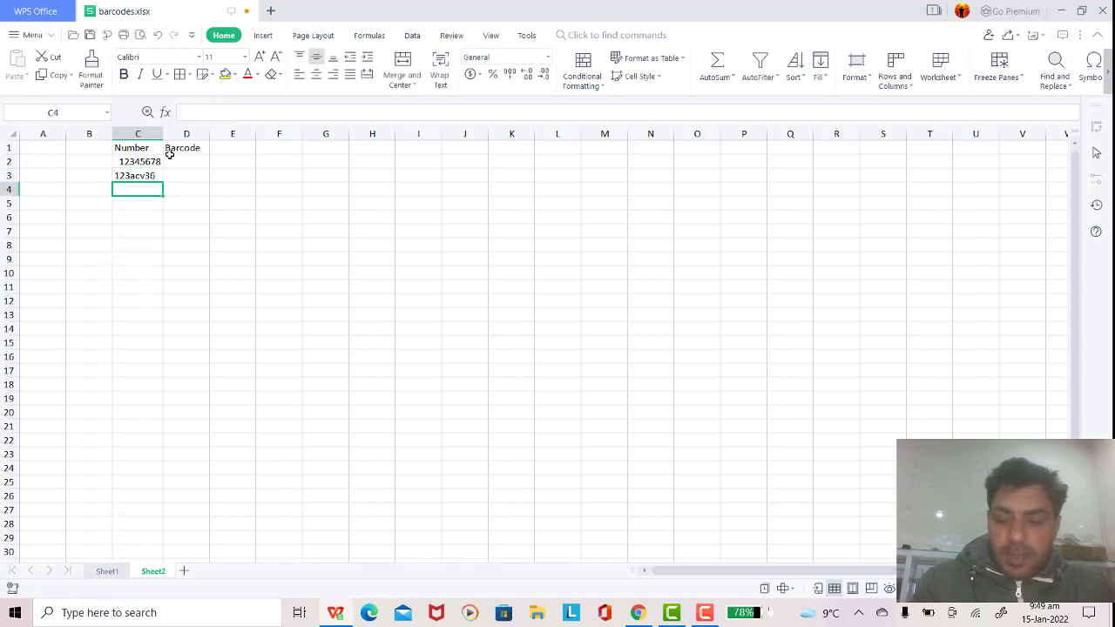
{"action": "type", "text": "xyc"}
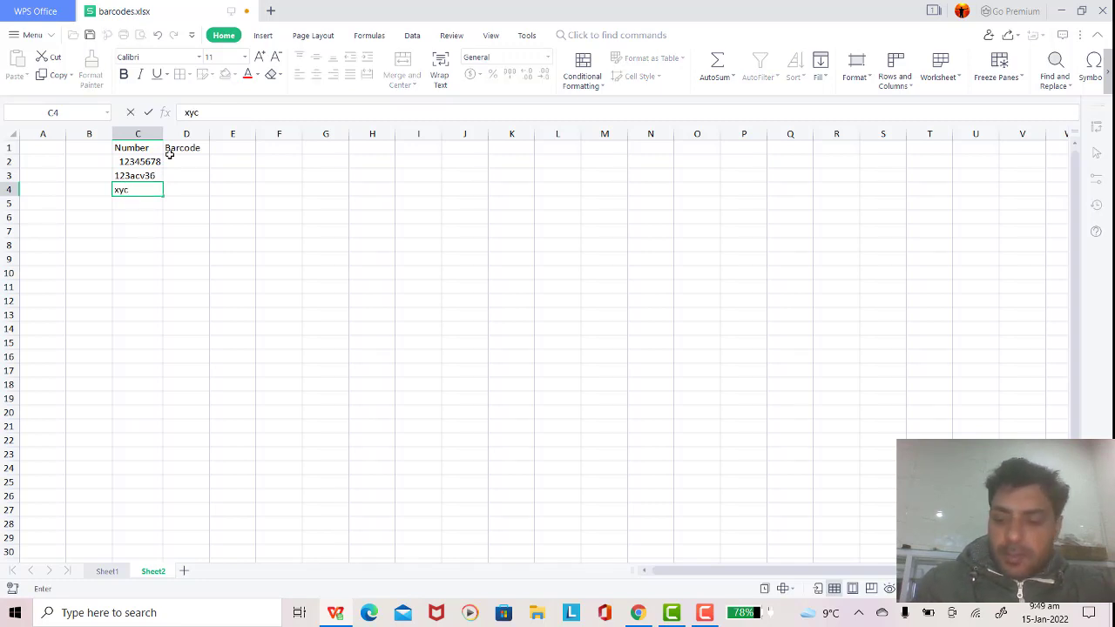
{"action": "type", "text": "1234"}
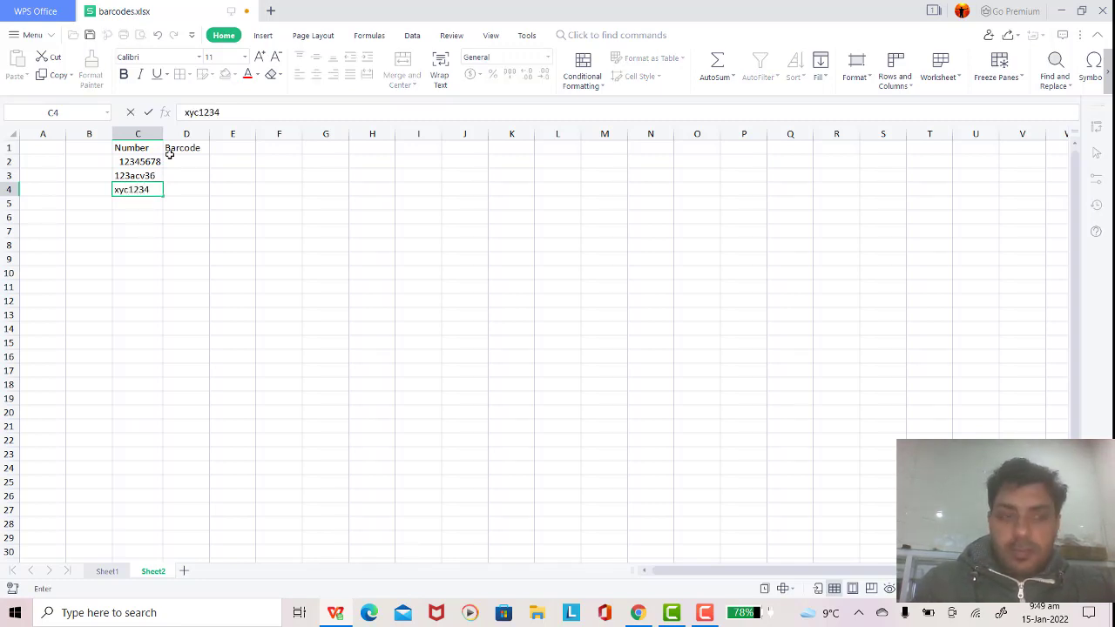
{"action": "key", "text": "Return"}
{"action": "key", "text": "Up"}
{"action": "key", "text": "Up"}
Enlarge the font of the C1:D4 table to size 22
{"action": "key", "text": "Up"}
{"action": "key", "text": "Right"}
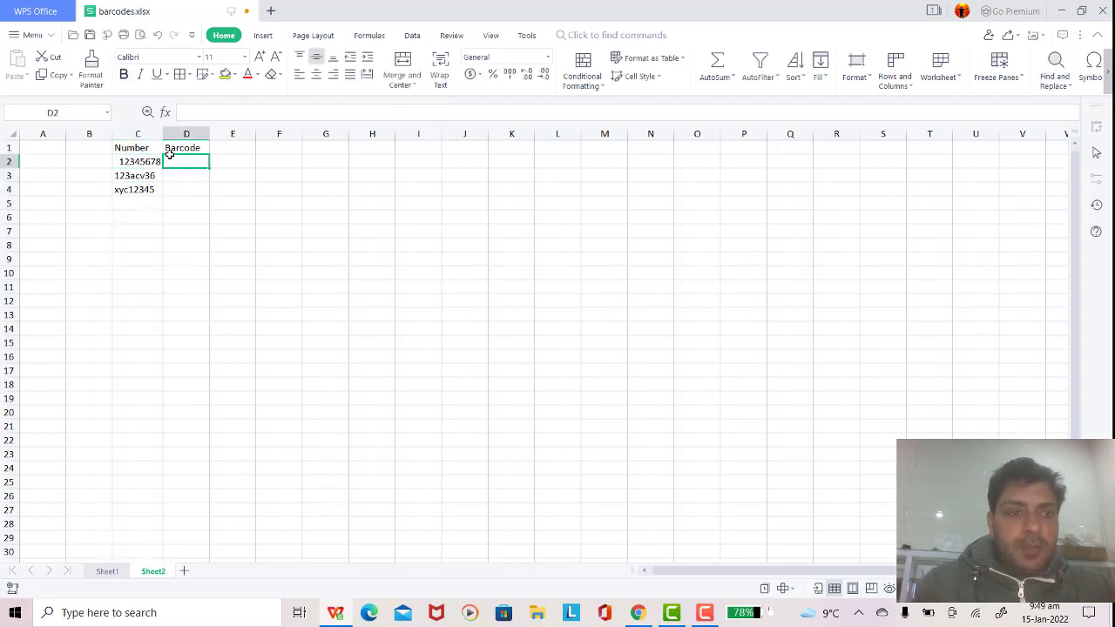
{"action": "key", "text": "Up"}
{"action": "key", "text": "Left"}
{"action": "key", "text": "shift+Right"}
{"action": "key", "text": "shift+Right"}
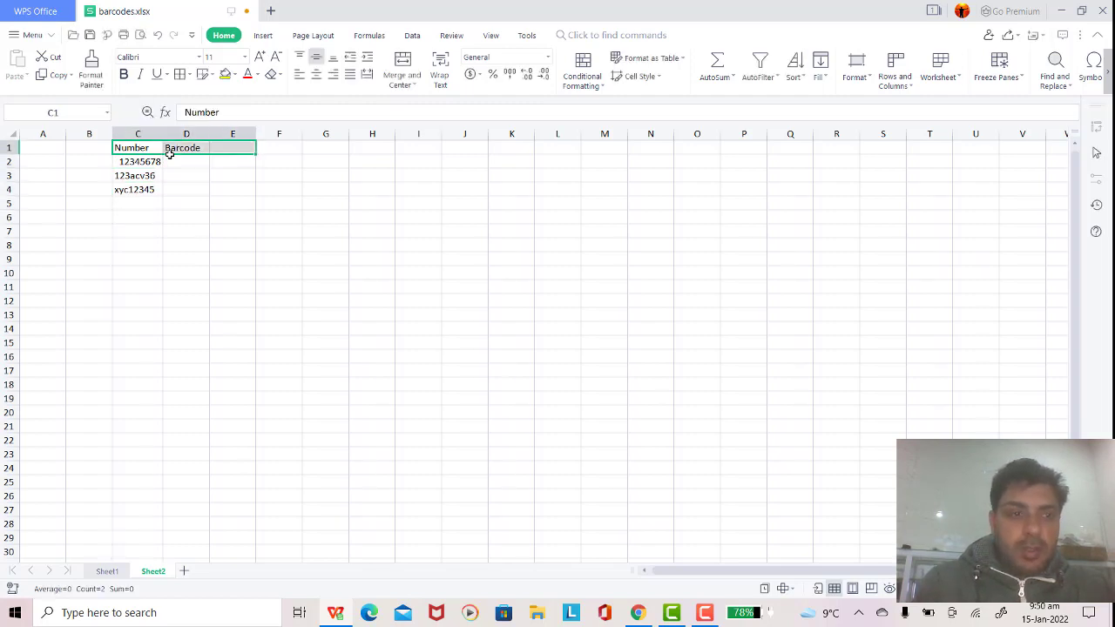
{"action": "key", "text": "shift+Left"}
{"action": "key", "text": "shift+Down"}
{"action": "key", "text": "shift+Down"}
{"action": "key", "text": "shift+Down"}
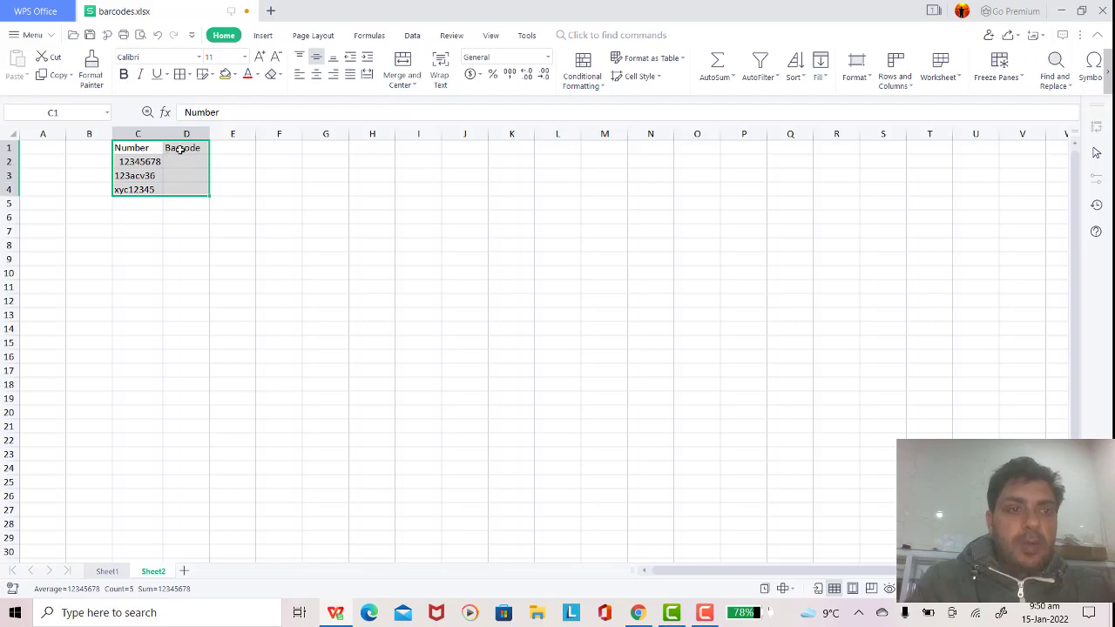
{"action": "left_click", "coordinate": [262, 58]}
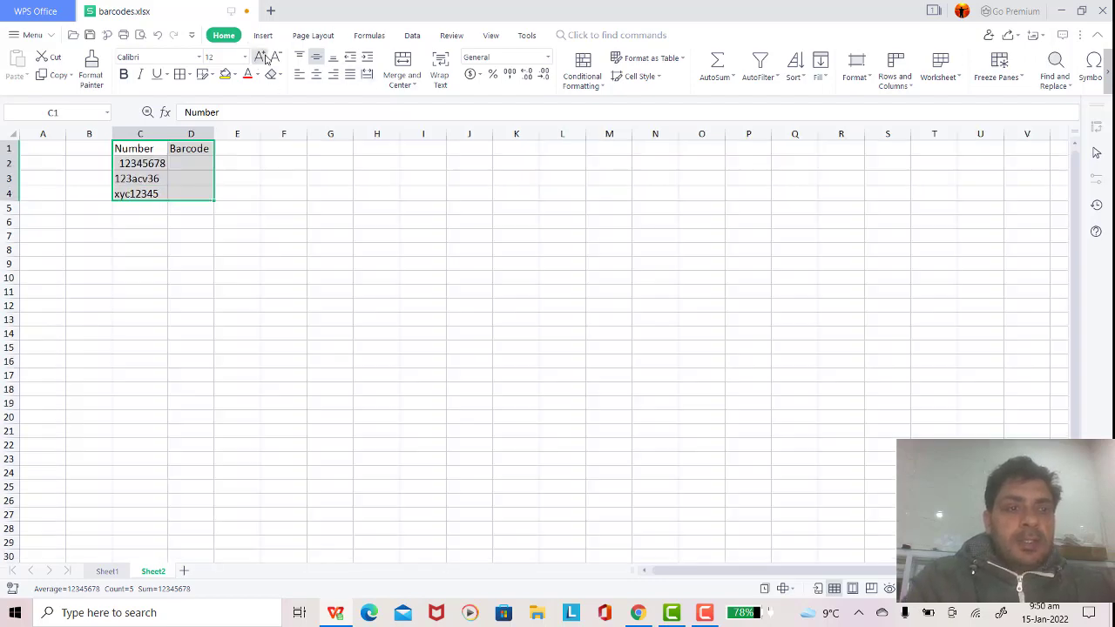
{"action": "left_click", "coordinate": [261, 58]}
{"action": "left_click", "coordinate": [261, 58]}
{"action": "left_click", "coordinate": [265, 58]}
{"action": "left_click", "coordinate": [265, 59]}
{"action": "left_click", "coordinate": [265, 58]}
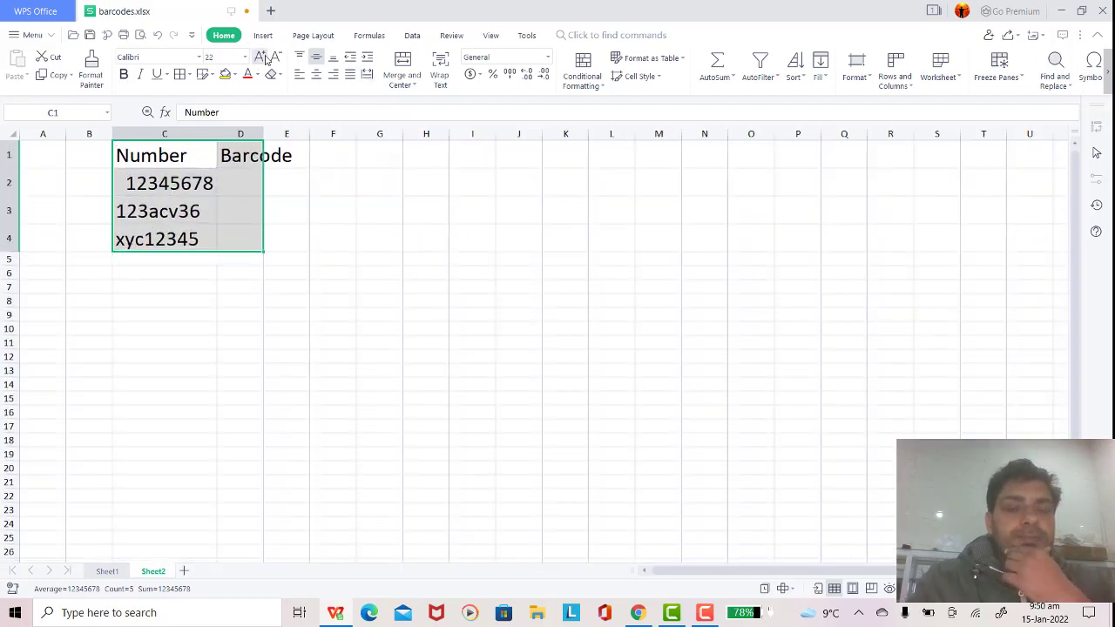
Widen column D to fit Barcode and make the headers bold with a yellow fill
{"action": "left_click", "coordinate": [275, 150]}
{"action": "double_click", "coordinate": [264, 134]}
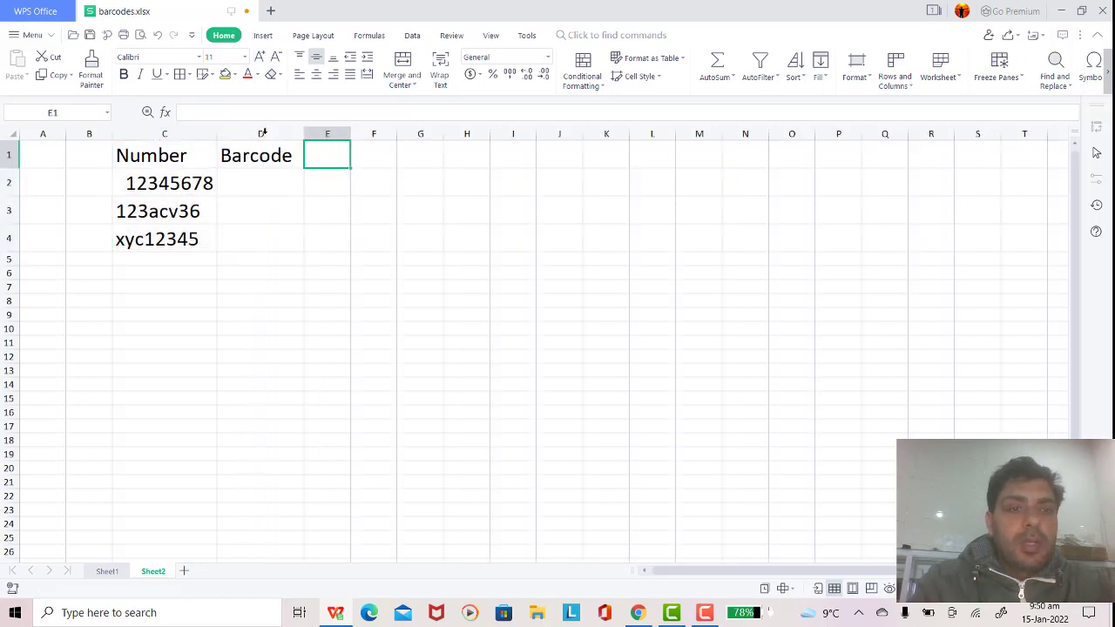
{"action": "left_click", "coordinate": [139, 147]}
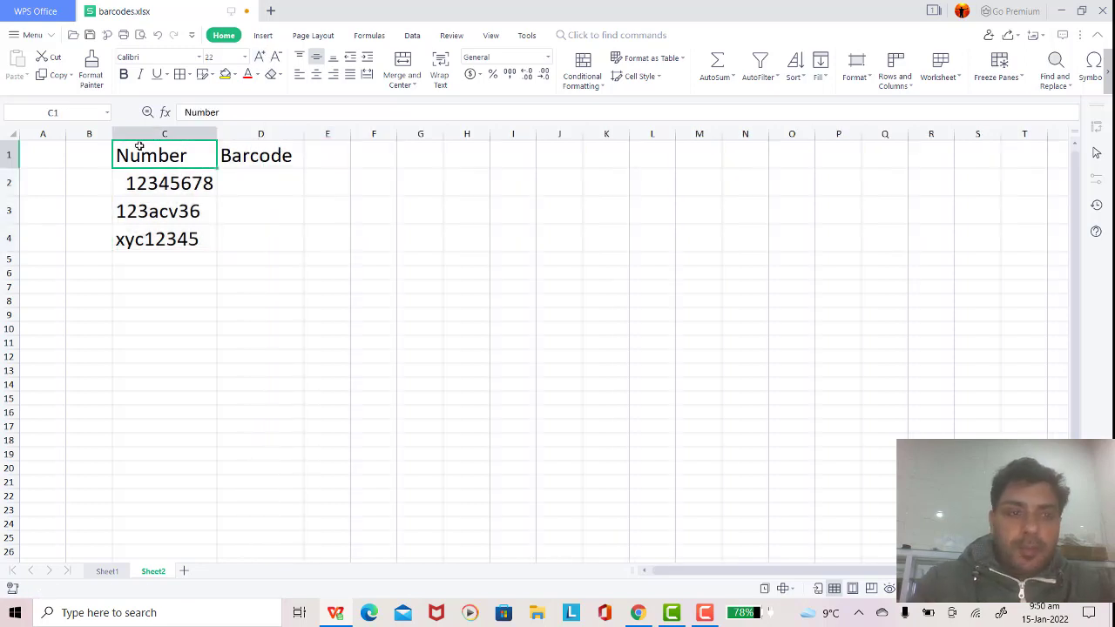
{"action": "key", "text": "shift+Right"}
{"action": "left_click", "coordinate": [124, 74]}
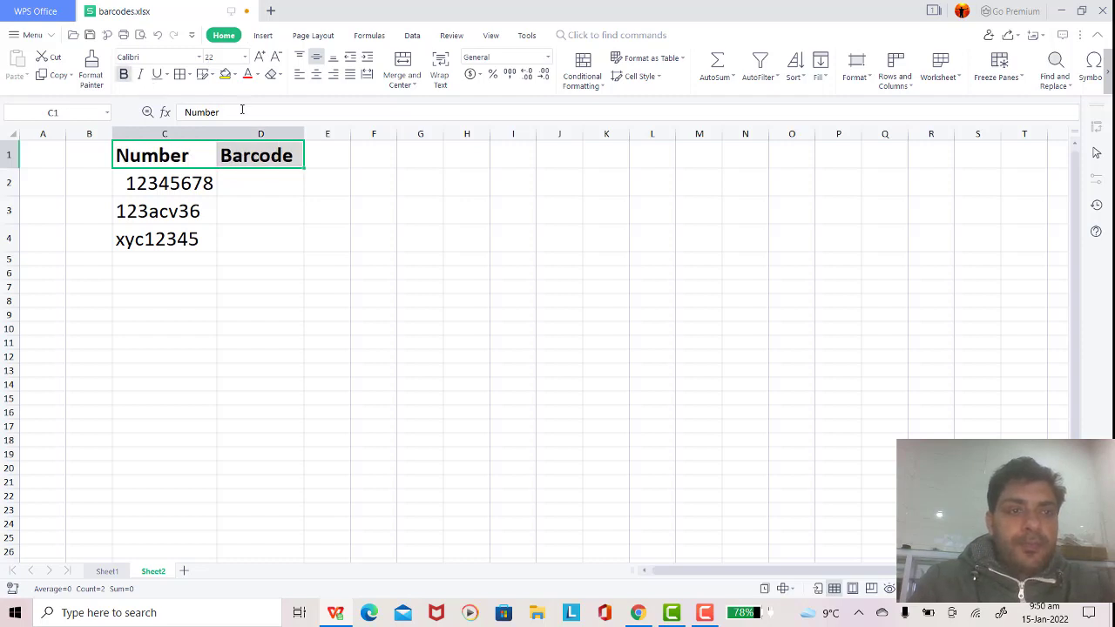
{"action": "left_click", "coordinate": [234, 75]}
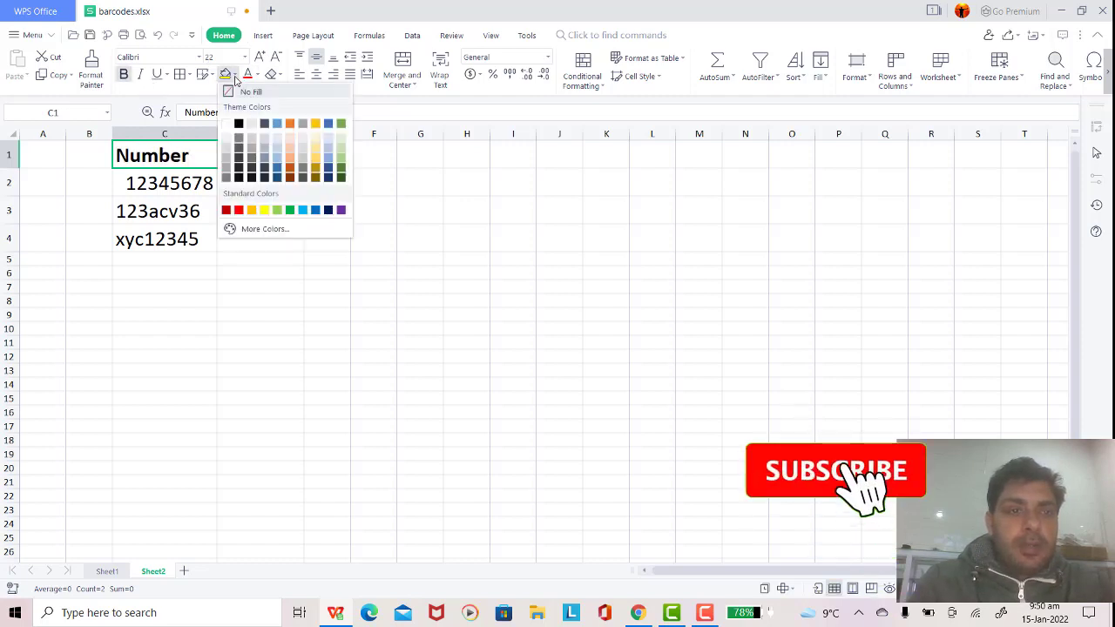
{"action": "left_click", "coordinate": [263, 207]}
{"action": "left_click", "coordinate": [264, 207]}
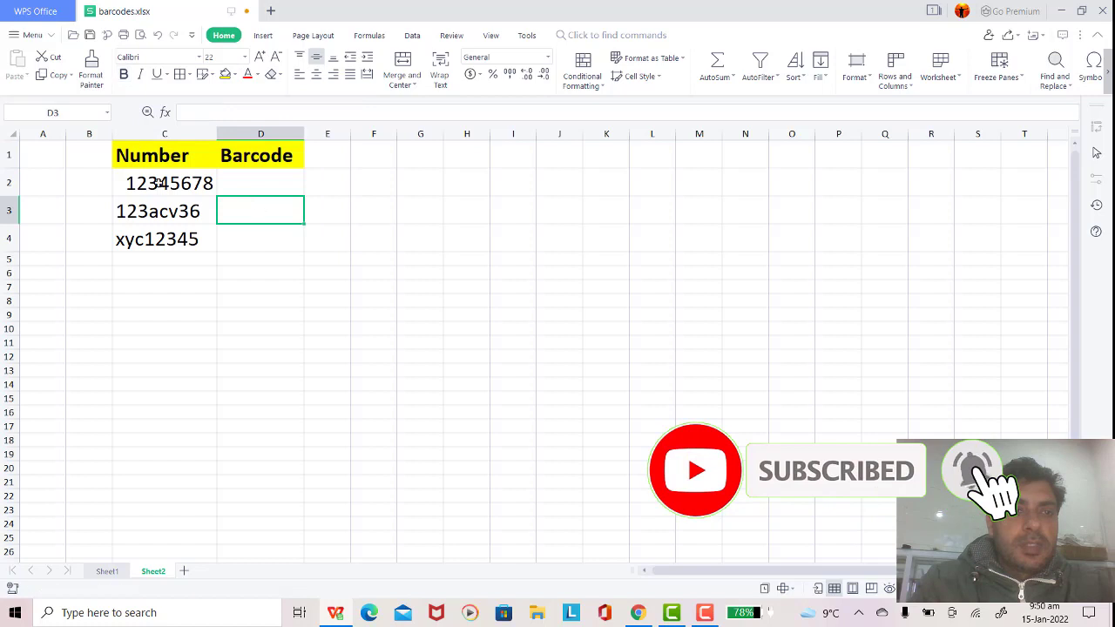
Apply All Borders to every cell of C1:D4
{"action": "left_click", "coordinate": [128, 156]}
{"action": "key", "text": "shift+Right"}
{"action": "key", "text": "shift+Down"}
{"action": "key", "text": "shift+Down"}
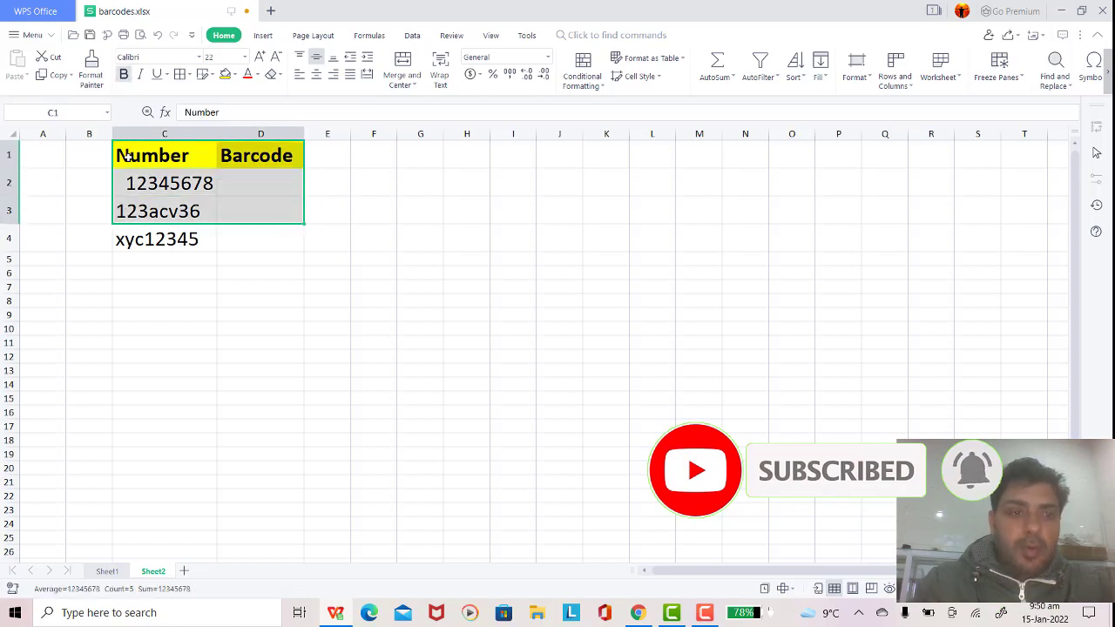
{"action": "key", "text": "shift+Down"}
{"action": "left_click", "coordinate": [188, 75]}
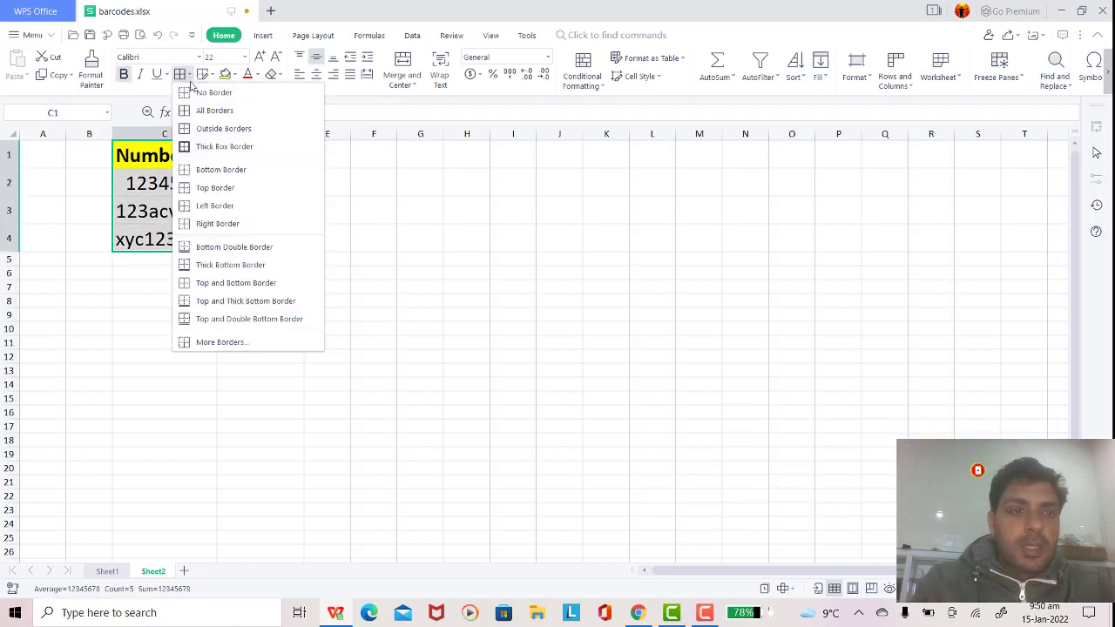
{"action": "left_click", "coordinate": [193, 117]}
{"action": "left_click", "coordinate": [355, 253]}
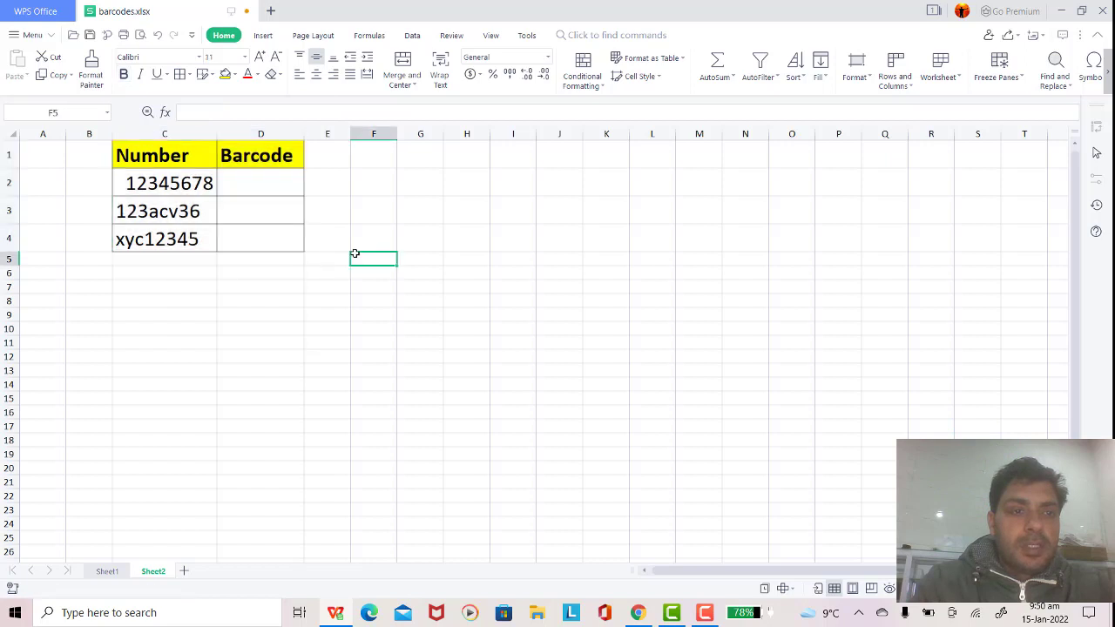
Centre the contents of the C1:D4 table horizontally
{"action": "left_click", "coordinate": [172, 187]}
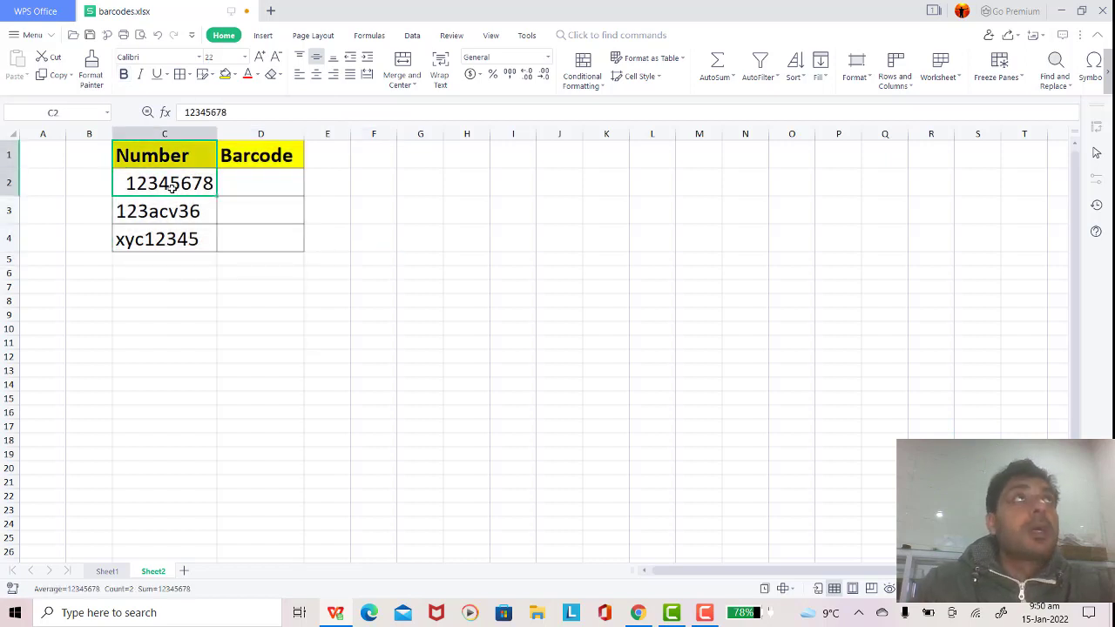
{"action": "left_click", "coordinate": [148, 158]}
{"action": "key", "text": "shift+Right"}
{"action": "key", "text": "shift+Down"}
{"action": "key", "text": "shift+Down"}
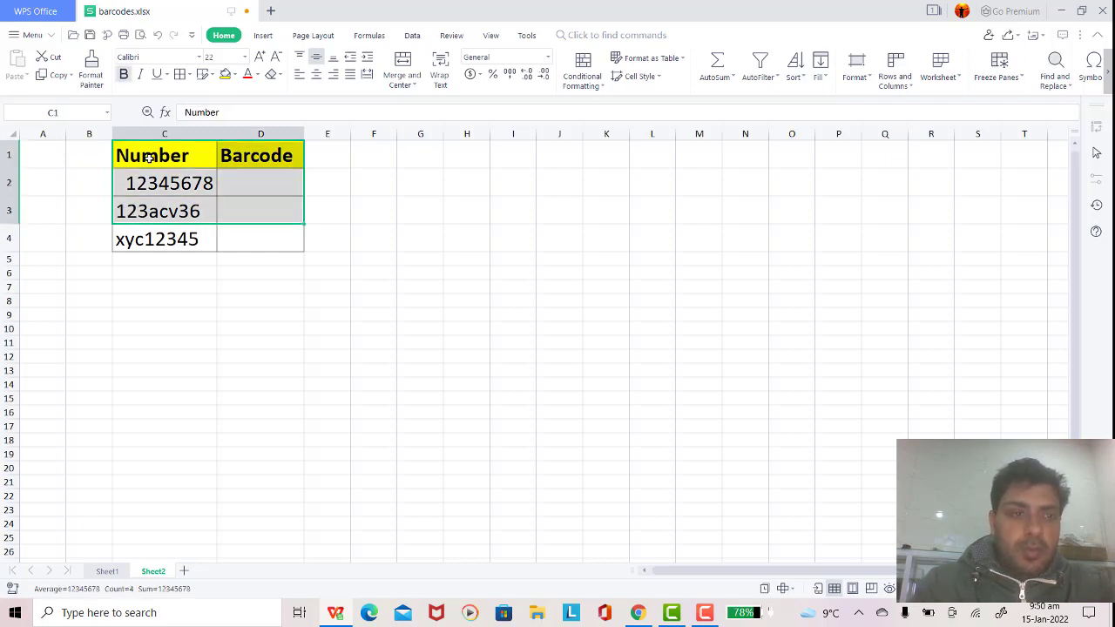
{"action": "key", "text": "shift+Down"}
{"action": "left_click", "coordinate": [316, 74]}
{"action": "left_click", "coordinate": [413, 209]}
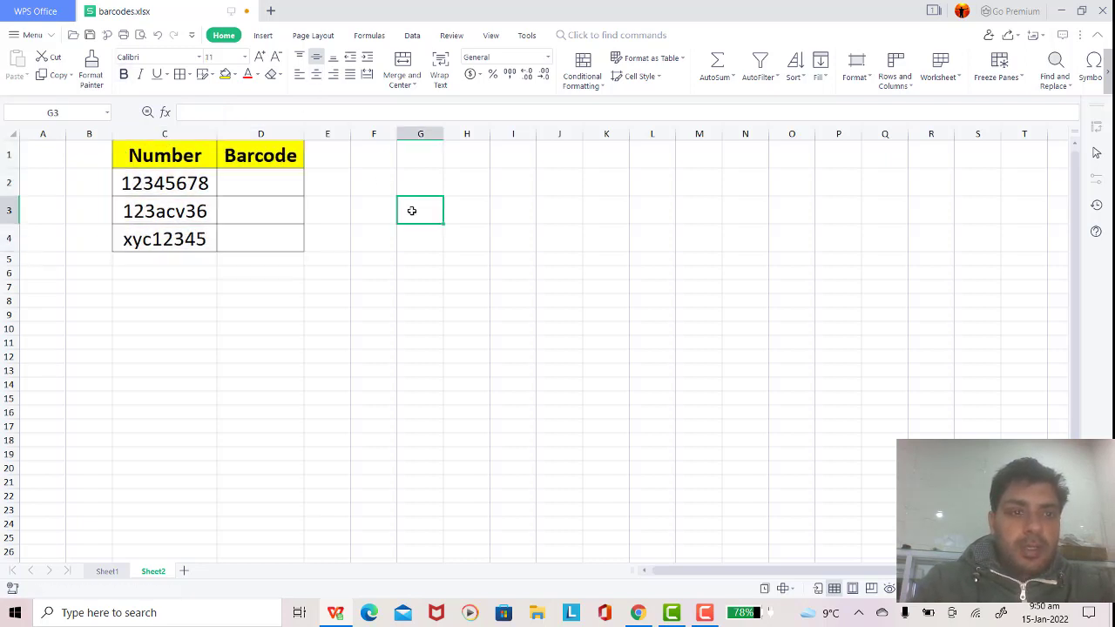
{"action": "left_click", "coordinate": [261, 190]}
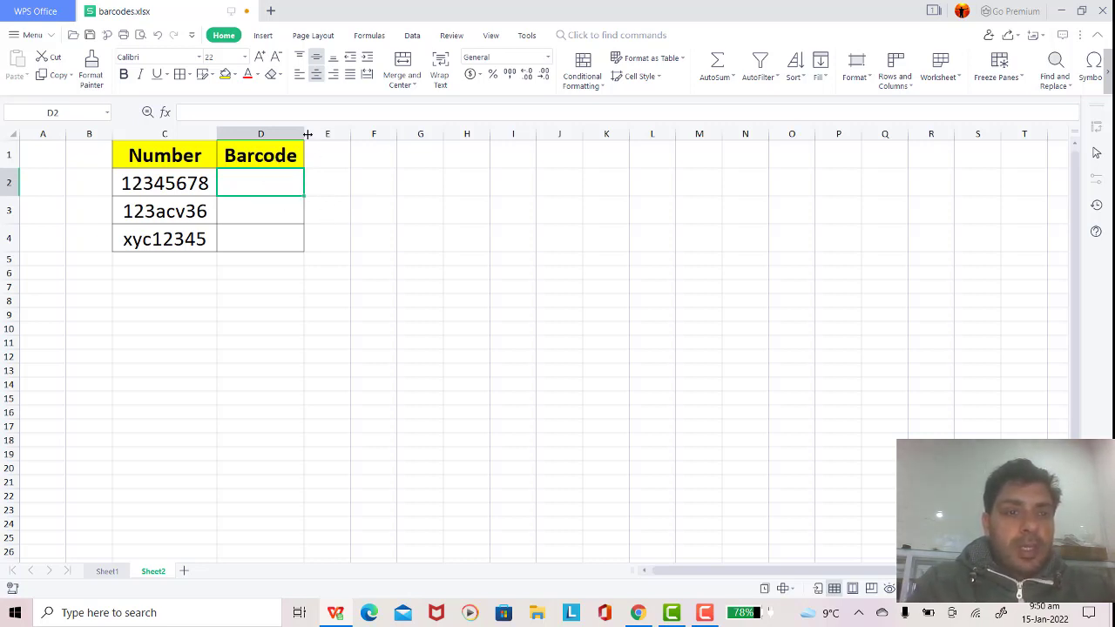
Widen column D to fit the barcodes
{"action": "left_click_drag", "start_coordinate": [305, 133], "coordinate": [346, 133]}
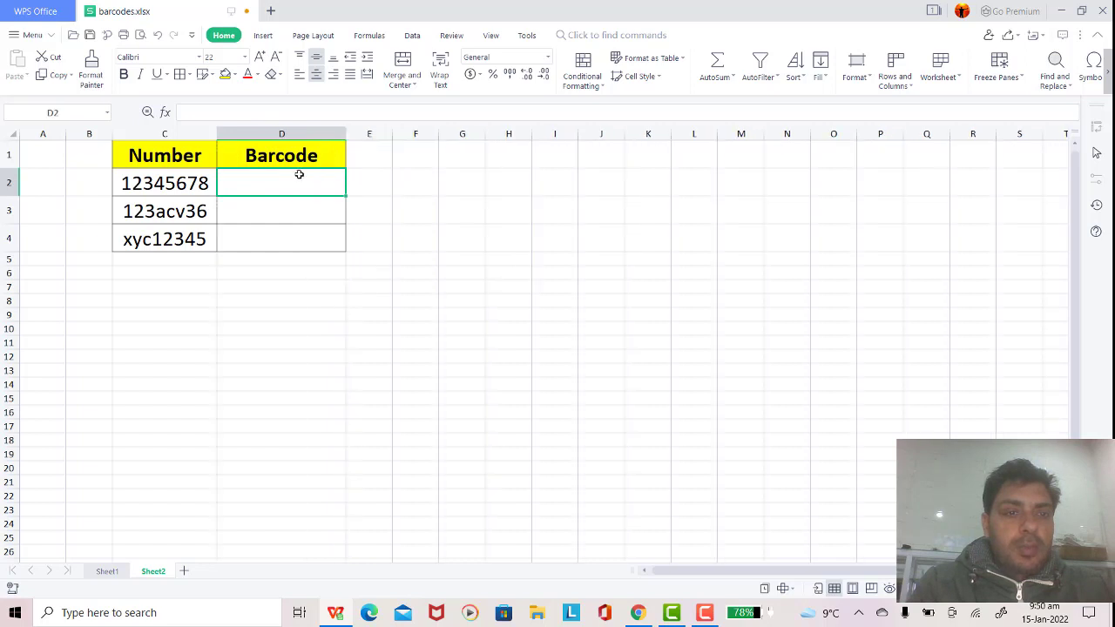
{"action": "left_click", "coordinate": [288, 228]}
{"action": "left_click", "coordinate": [288, 188]}
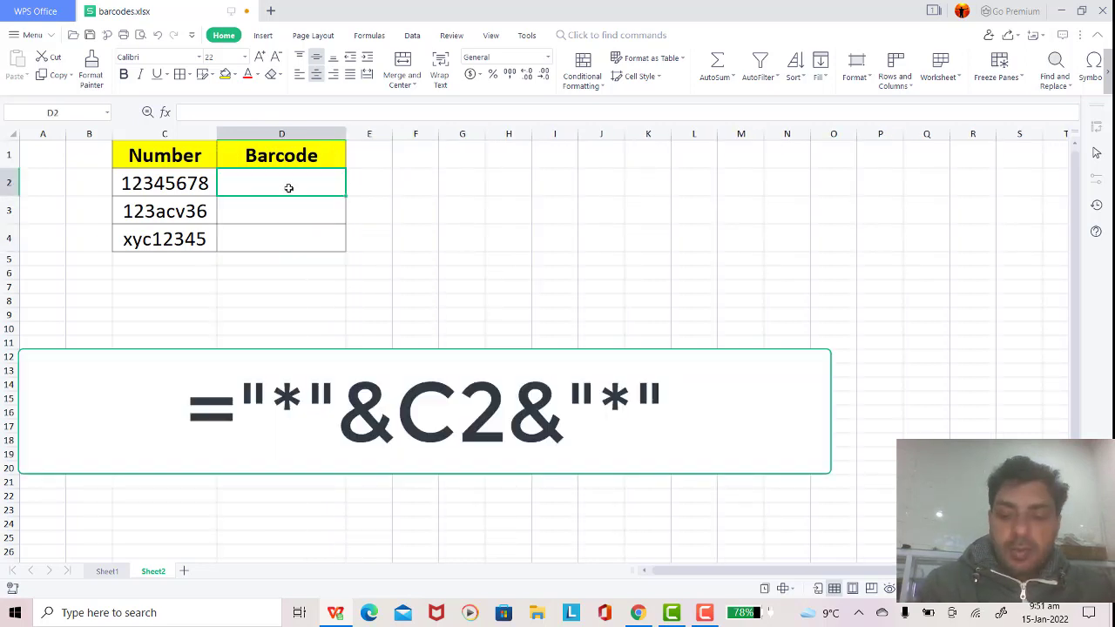
Enter the formula ="*"&C2&"*" in D2 so it shows *12345678*
{"action": "type", "text": "="}
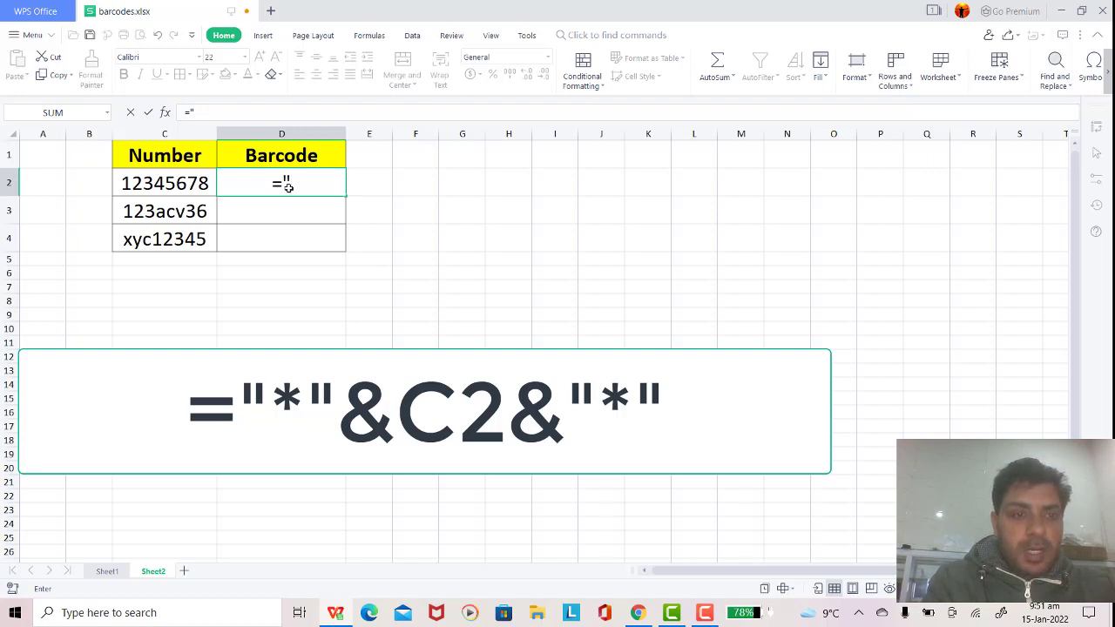
{"action": "type", "text": "*"}
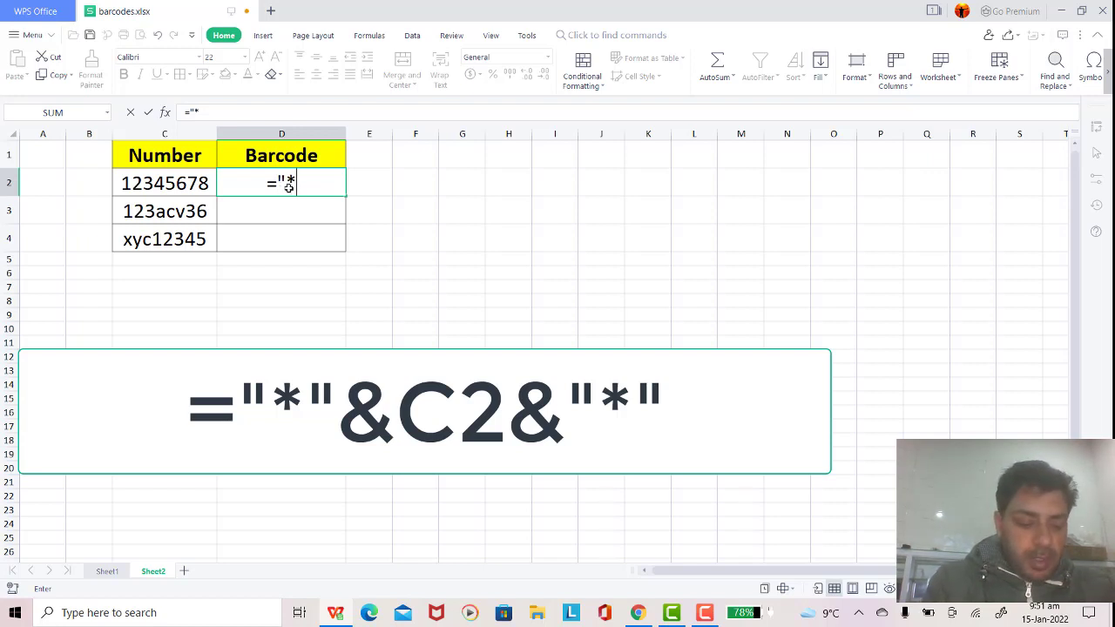
{"action": "type", "text": "\""}
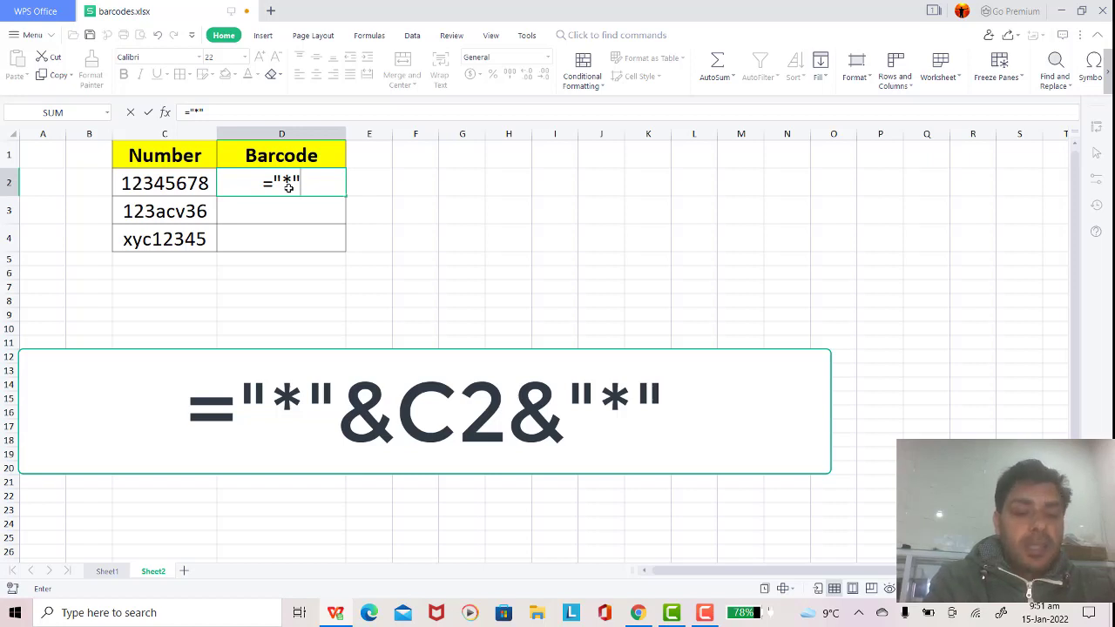
{"action": "type", "text": "&"}
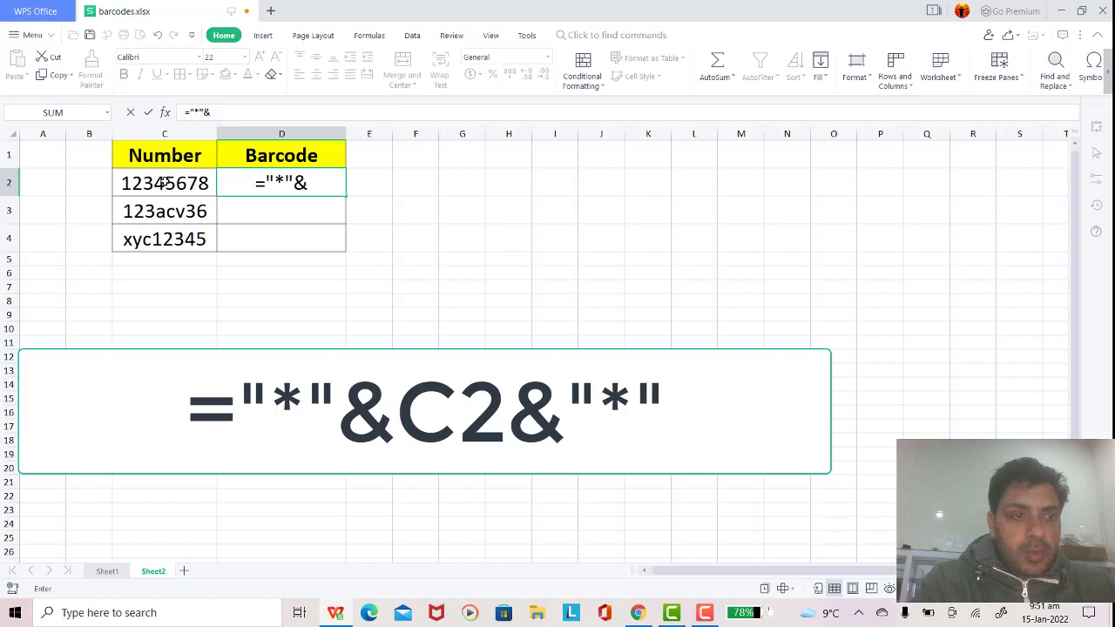
{"action": "left_click", "coordinate": [163, 182]}
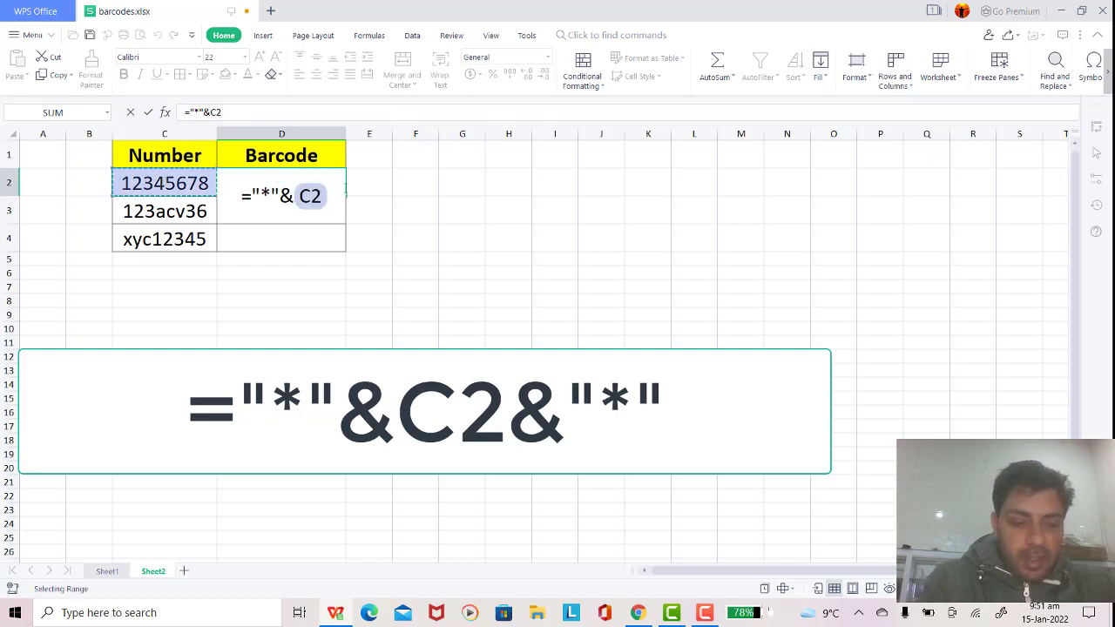
{"action": "type", "text": "&"}
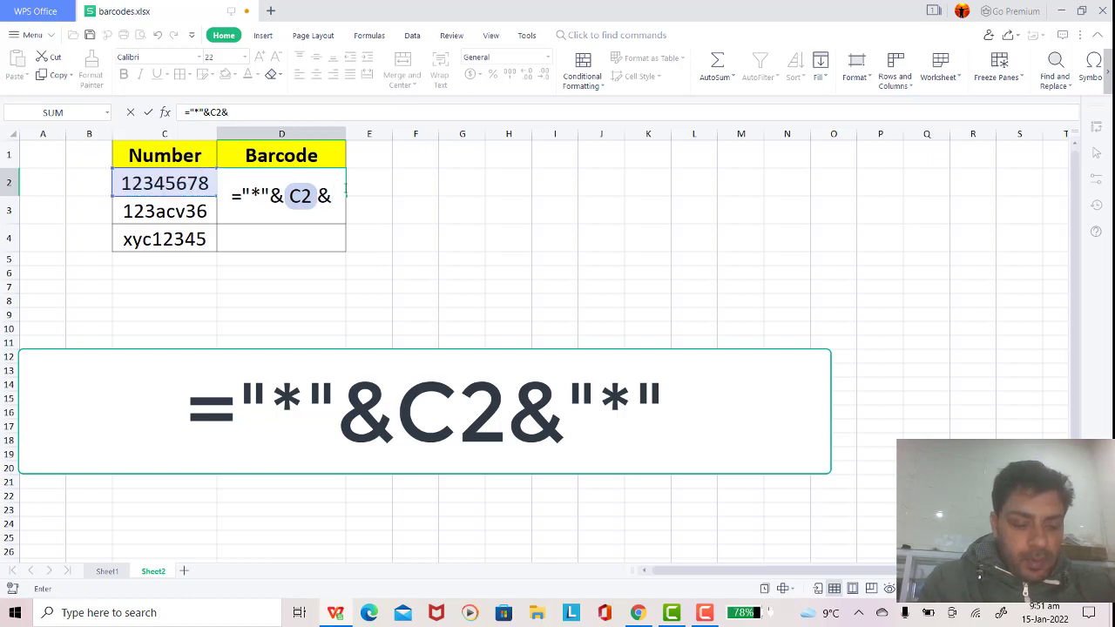
{"action": "type", "text": "\""}
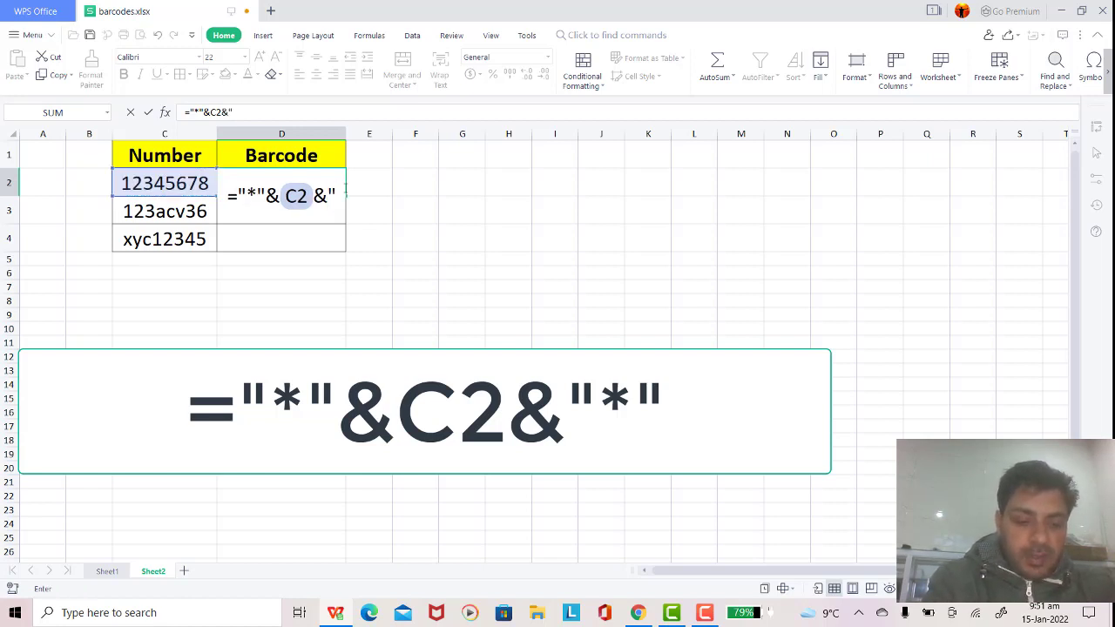
{"action": "type", "text": "*"}
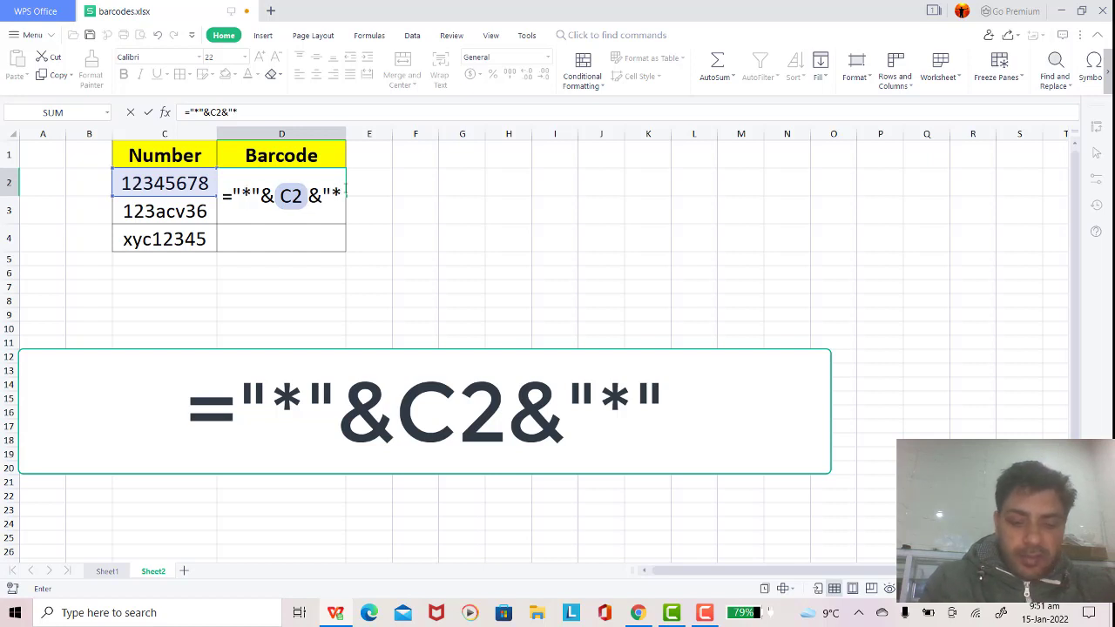
{"action": "type", "text": "\""}
{"action": "key", "text": "Return"}
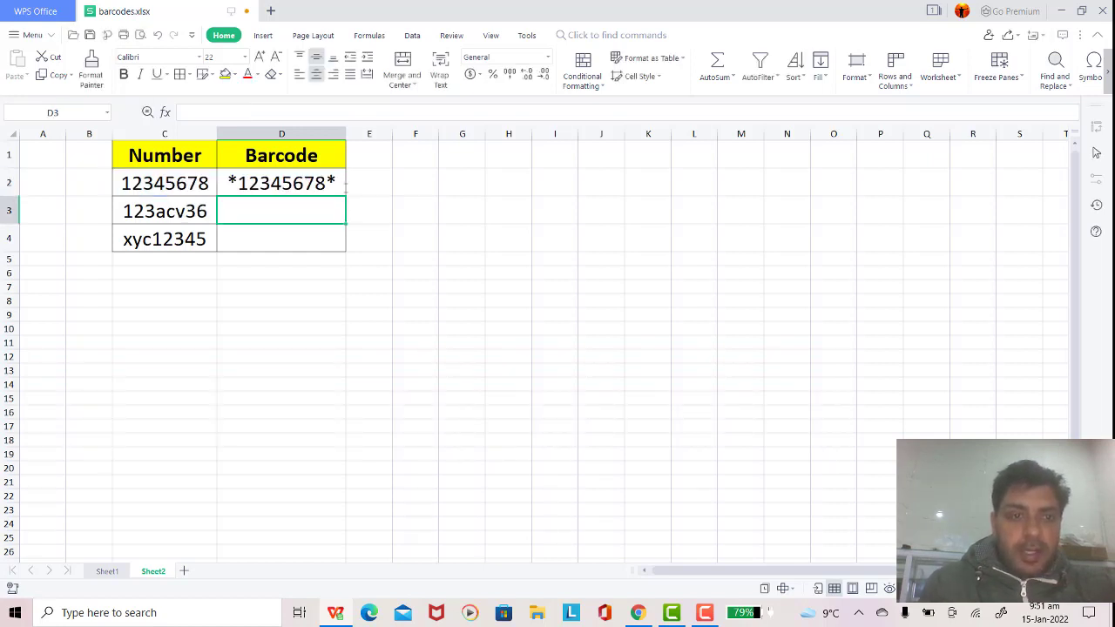
{"action": "left_click", "coordinate": [302, 181]}
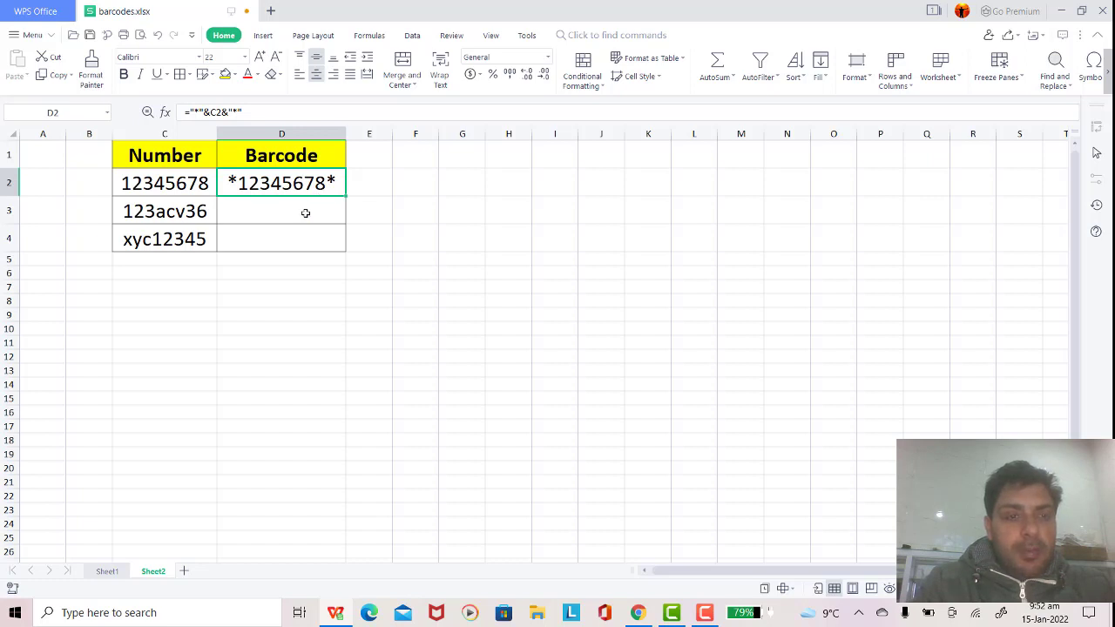
{"action": "left_click", "coordinate": [285, 213]}
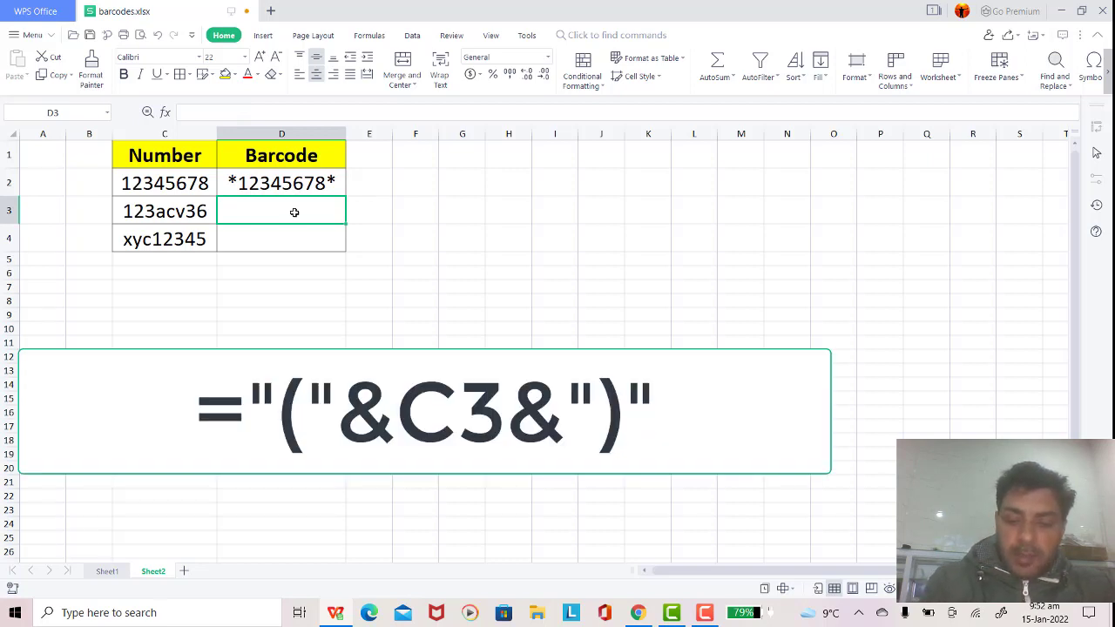
Correct D3 to the formula ="("&C3&")" so it displays (123acv36)
{"action": "type", "text": "\""}
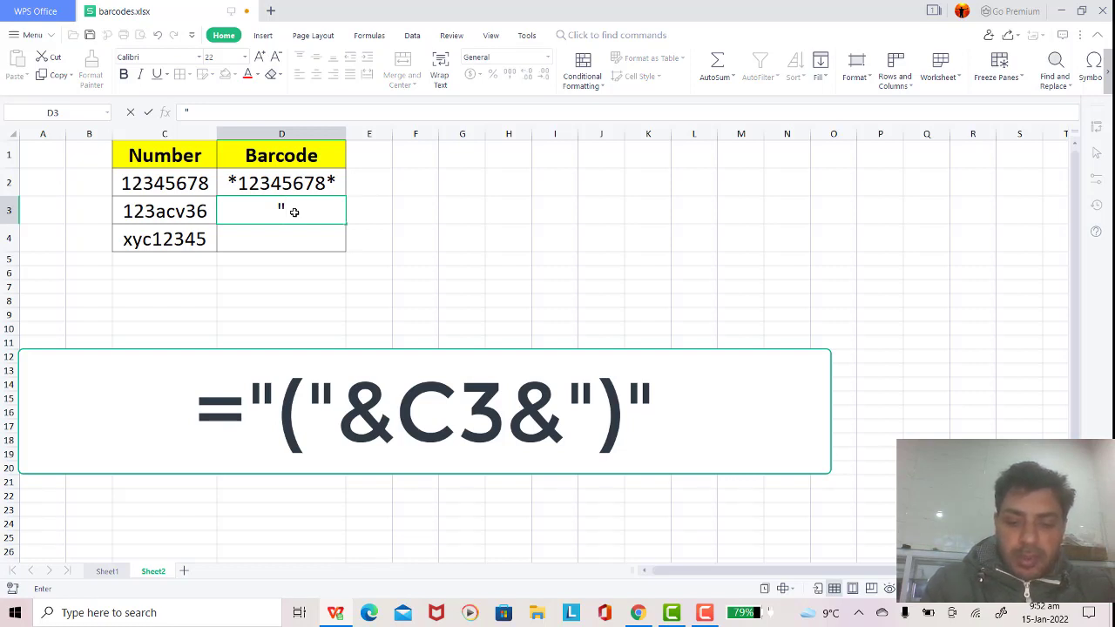
{"action": "type", "text": "("}
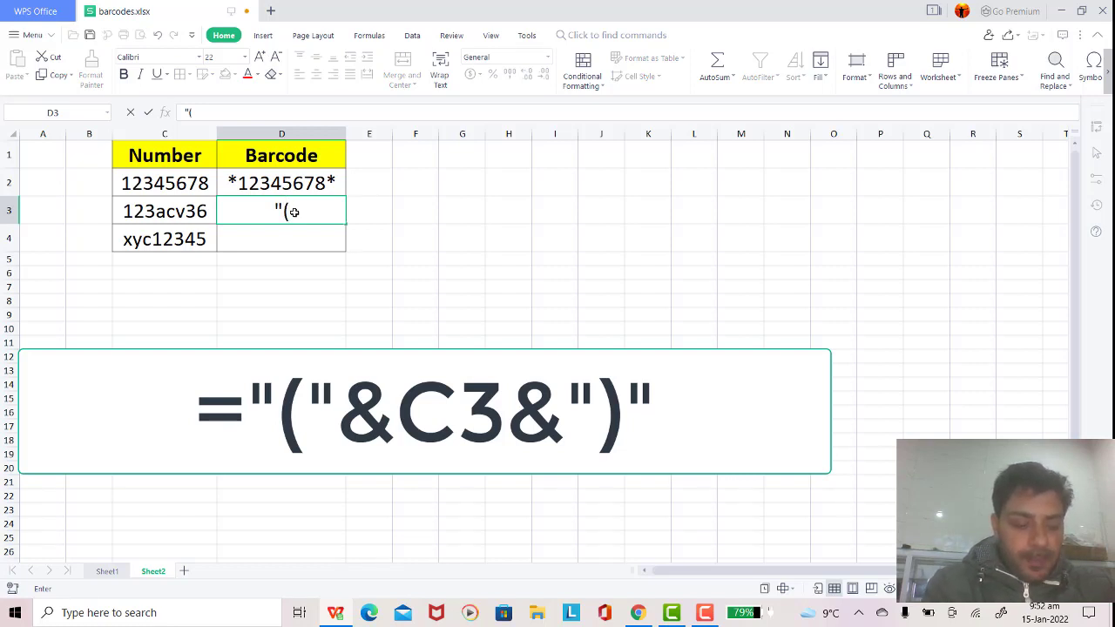
{"action": "type", "text": "\""}
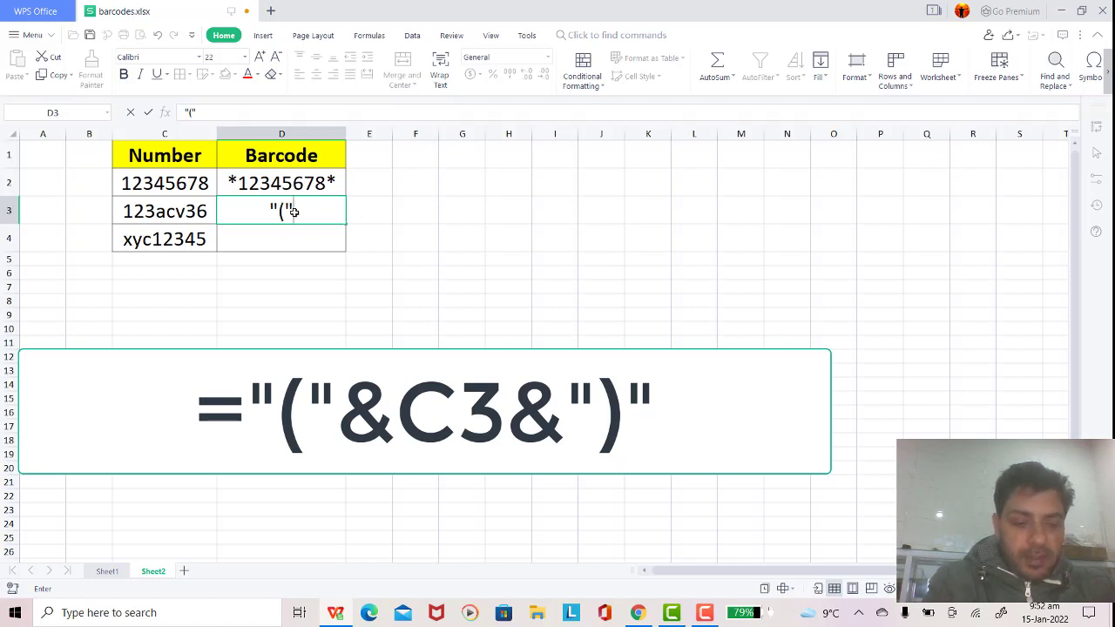
{"action": "type", "text": "&"}
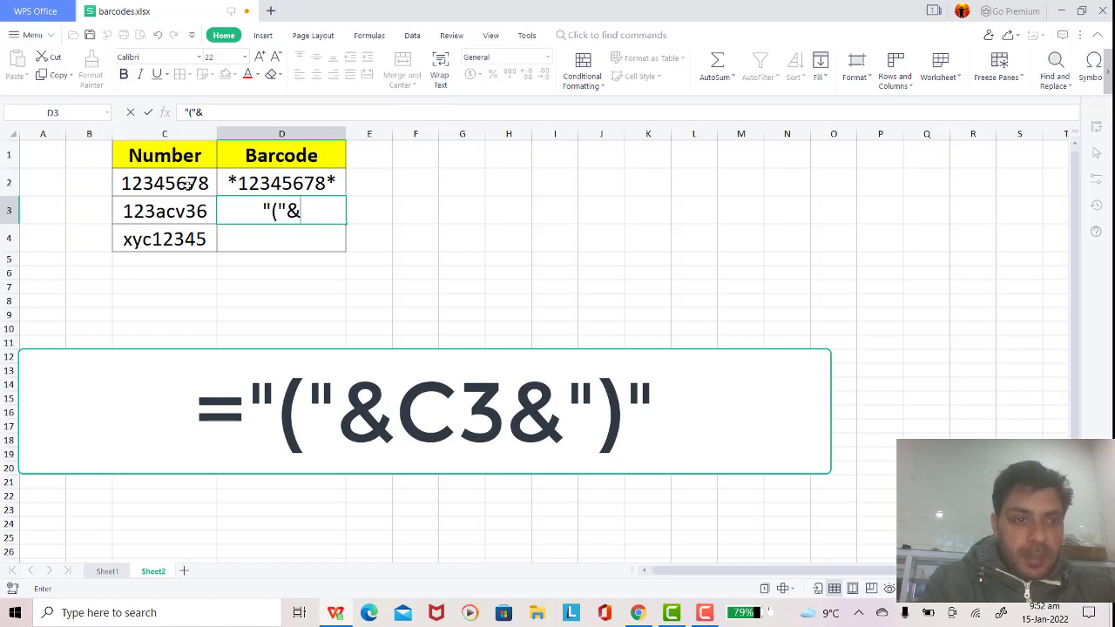
{"action": "left_click", "coordinate": [174, 211]}
{"action": "left_click", "coordinate": [269, 211]}
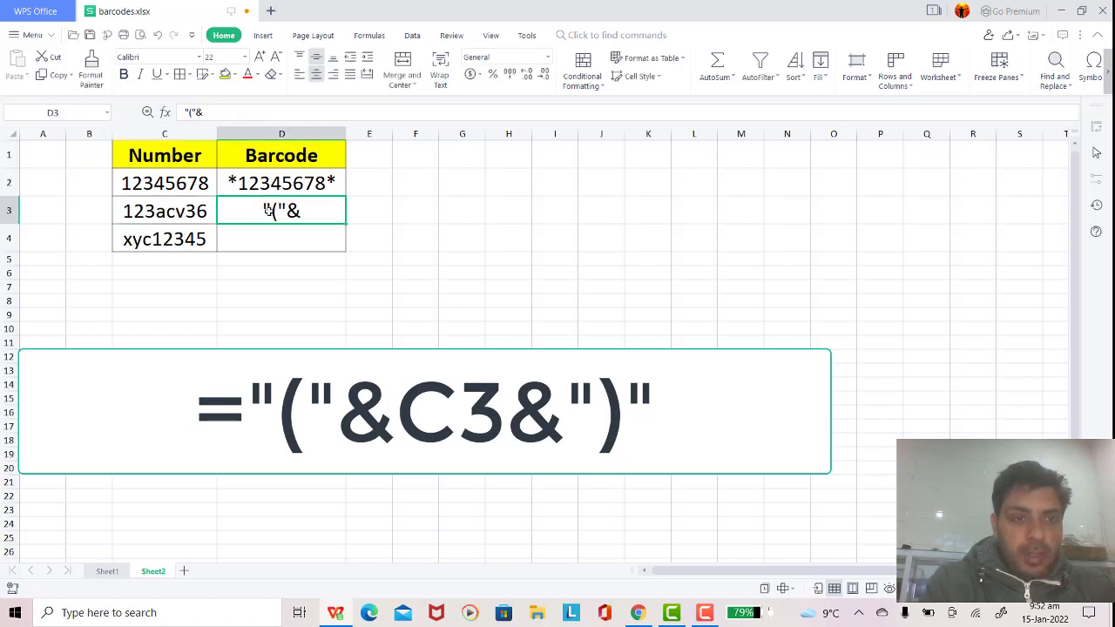
{"action": "double_click", "coordinate": [189, 113]}
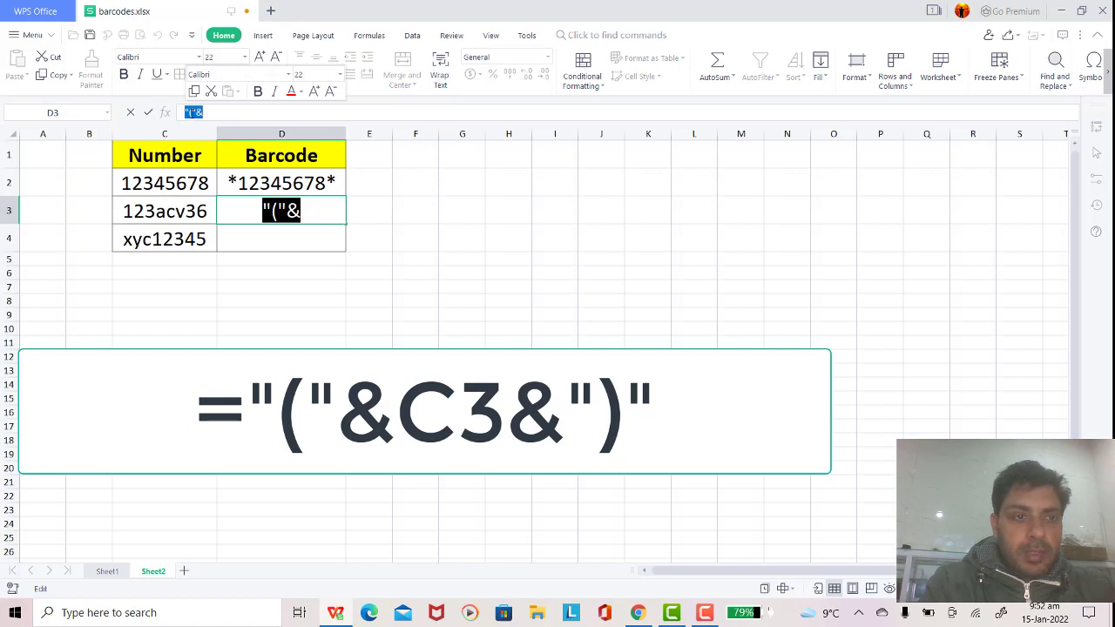
{"action": "left_click", "coordinate": [185, 113]}
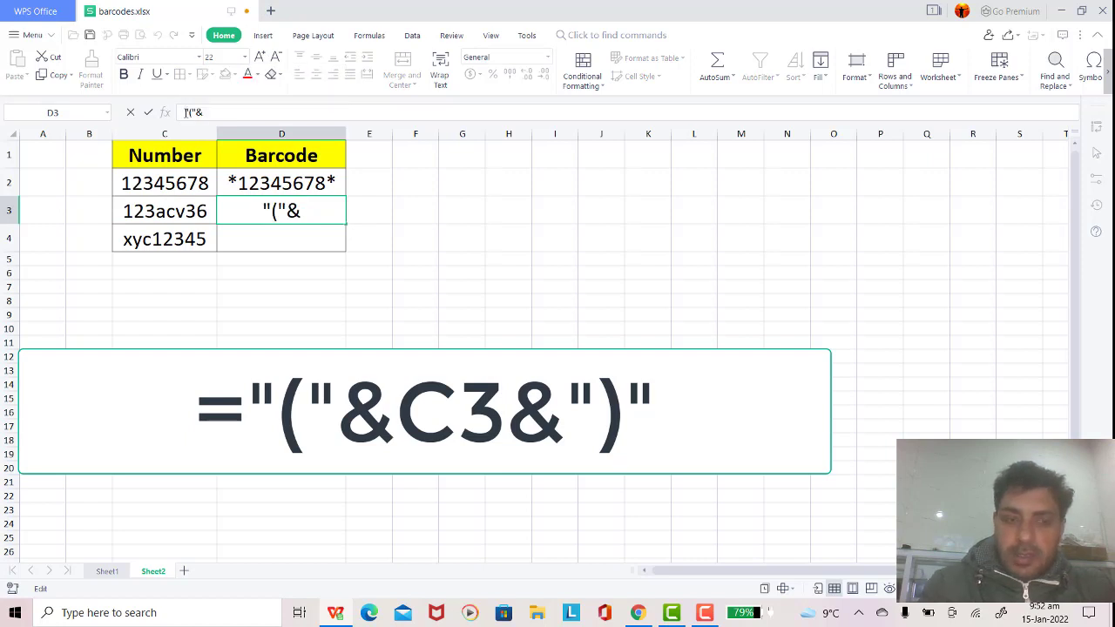
{"action": "type", "text": "="}
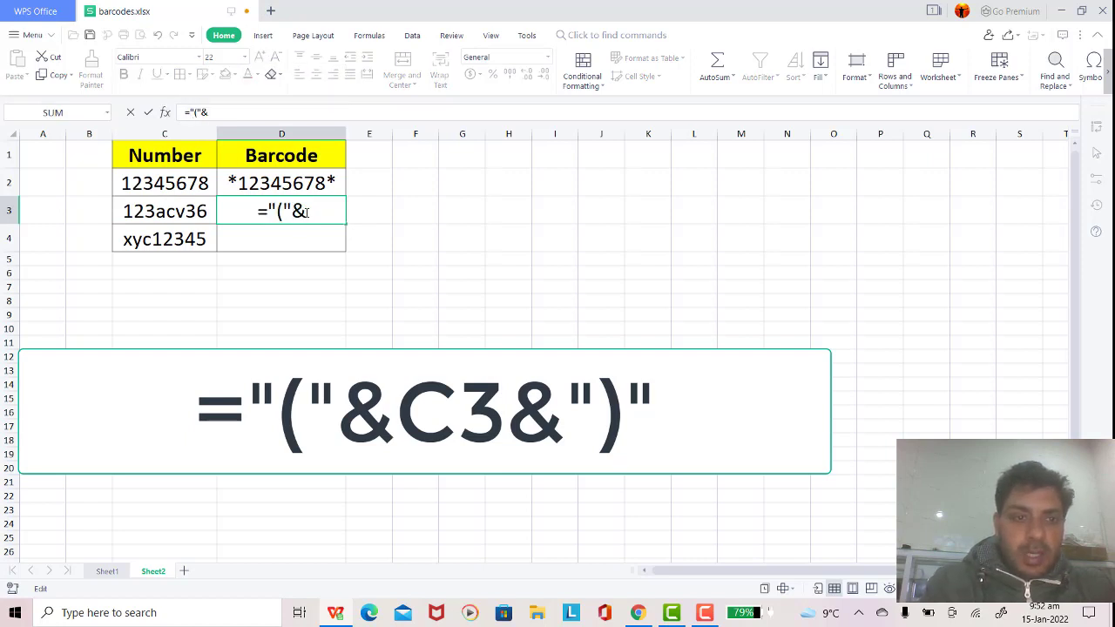
{"action": "left_click", "coordinate": [166, 211]}
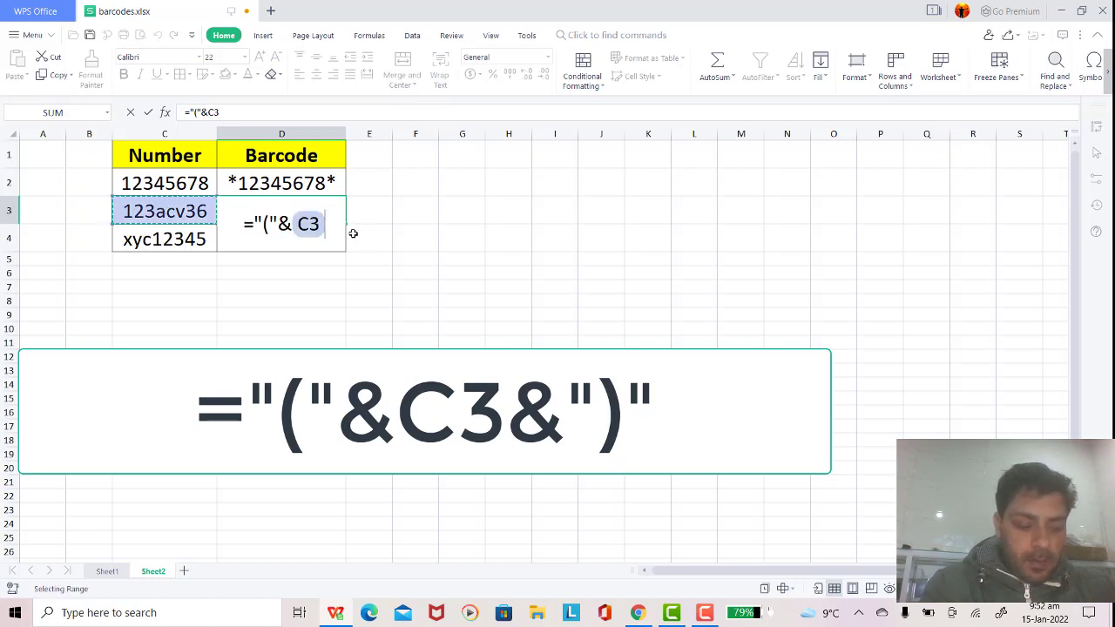
{"action": "type", "text": "&"}
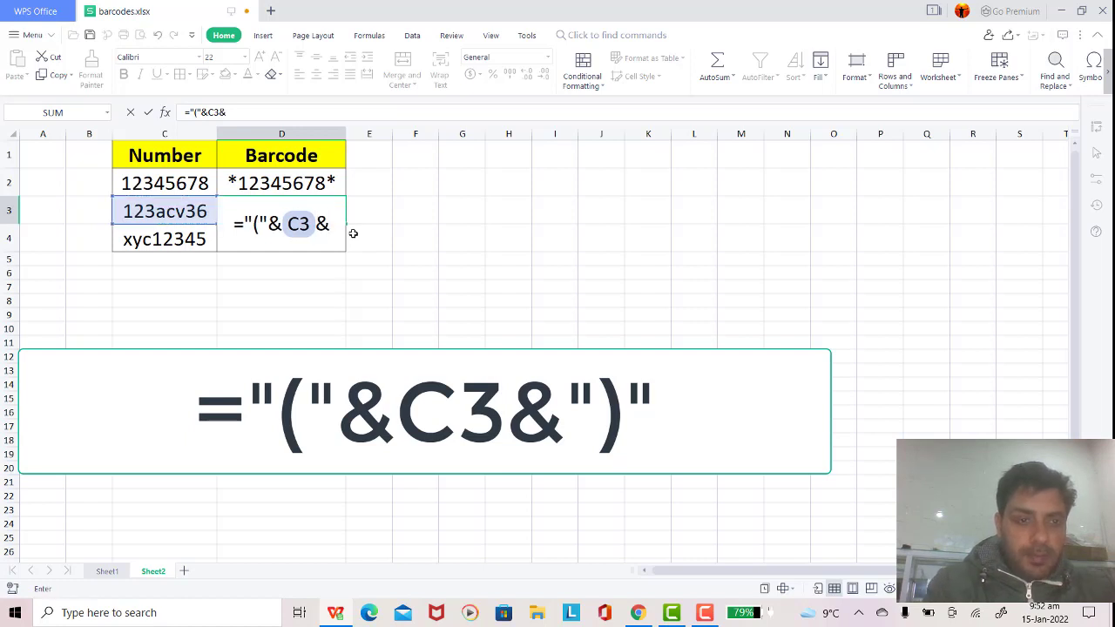
{"action": "type", "text": "\""}
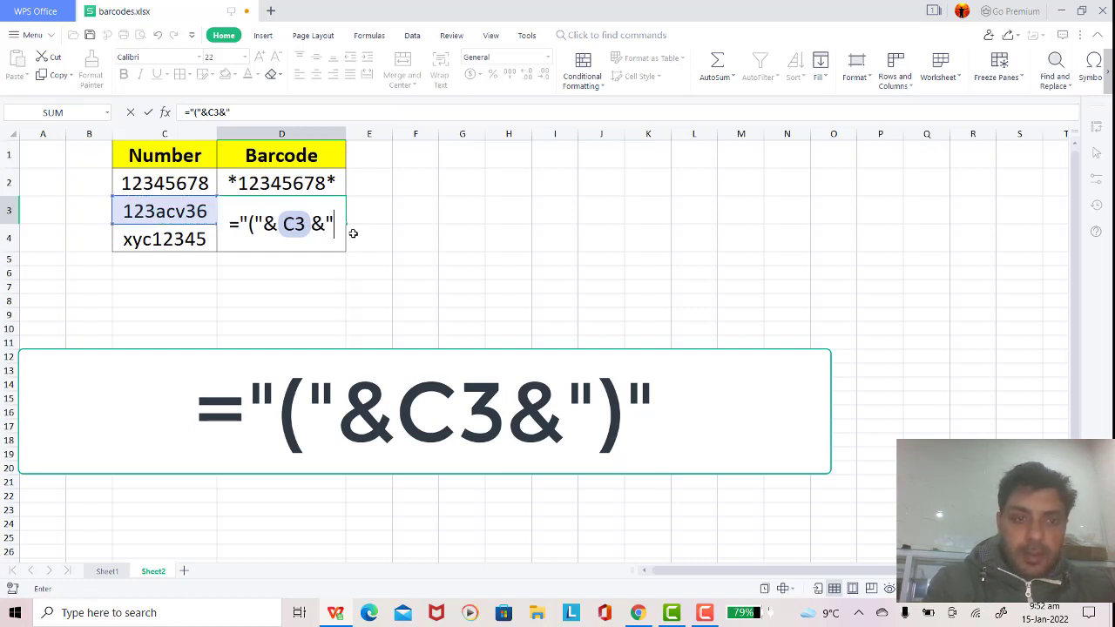
{"action": "type", "text": ")"}
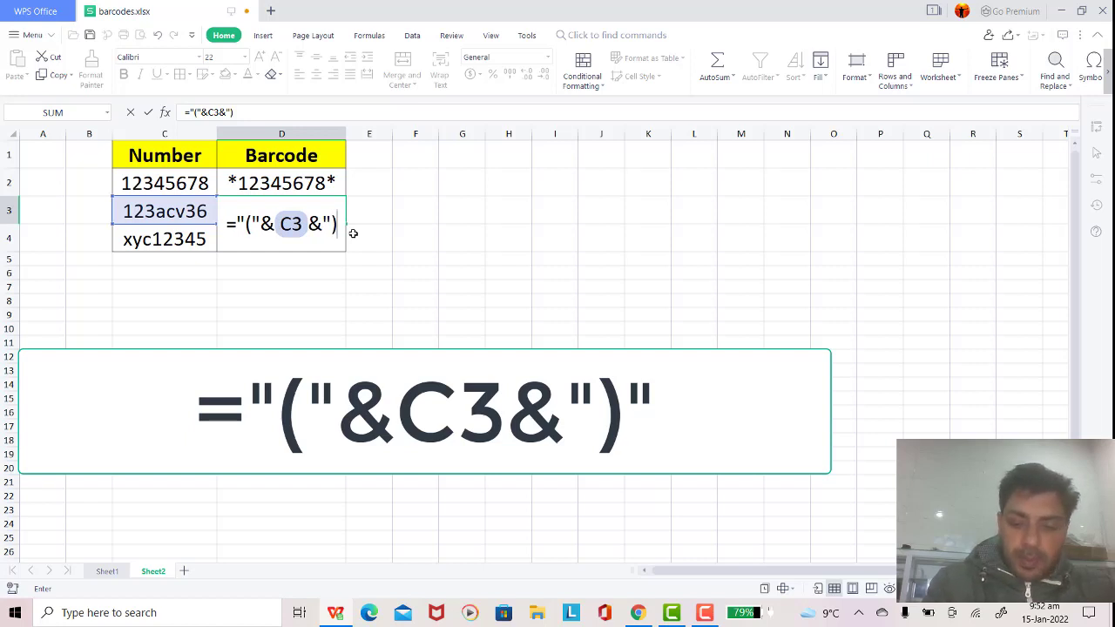
{"action": "type", "text": "\"\""}
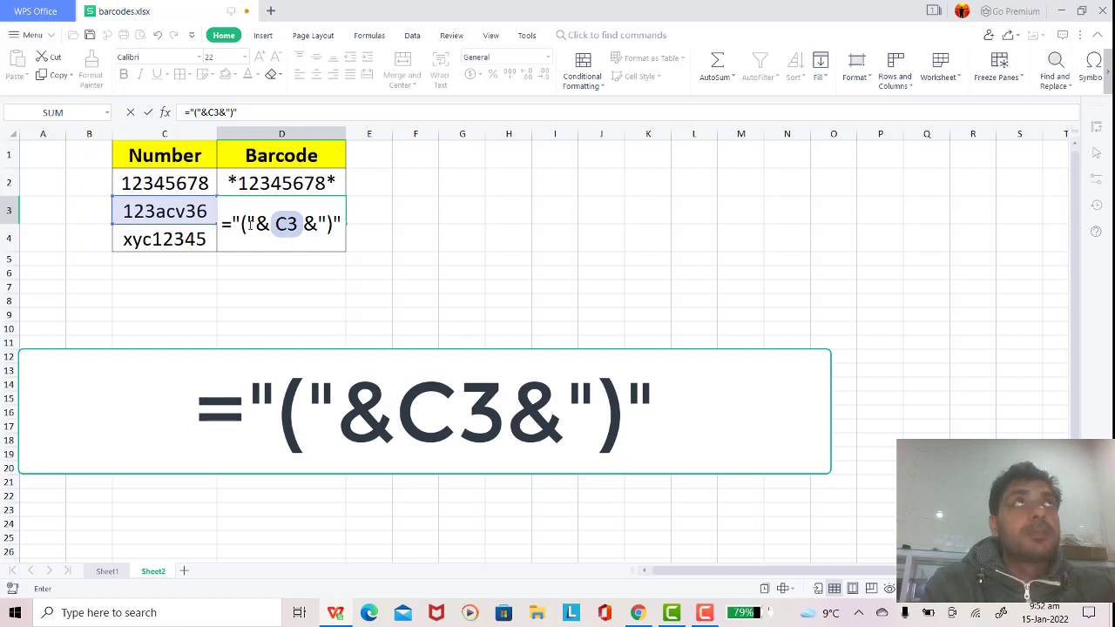
{"action": "key", "text": "Return"}
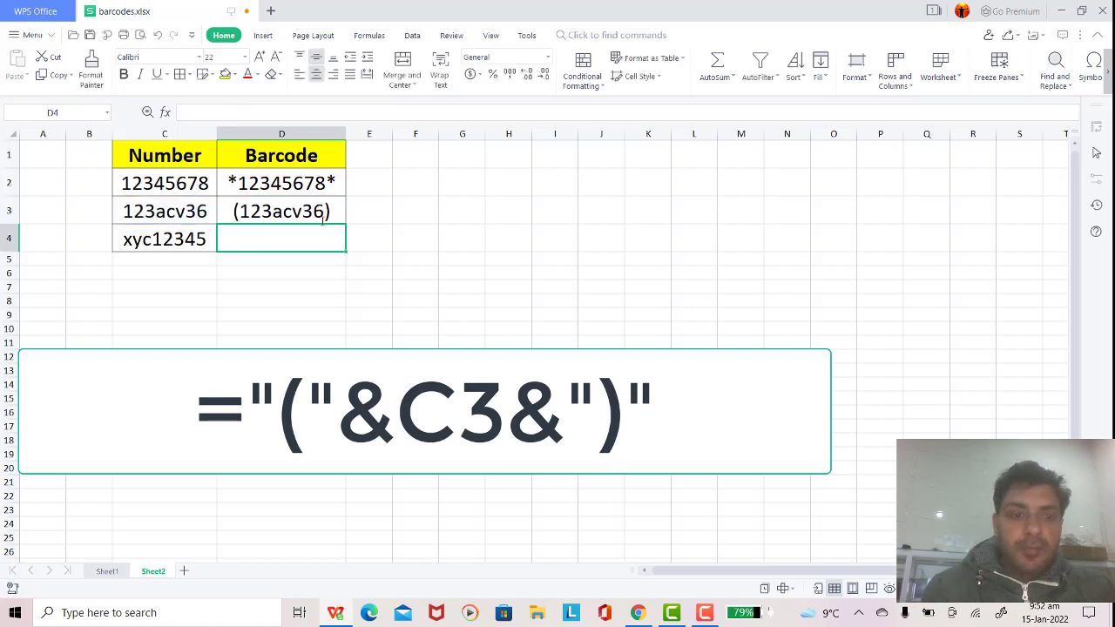
Fill the D3 formula down into D4 so it shows (xyc12345)
{"action": "left_click", "coordinate": [322, 221]}
{"action": "key", "text": "Return"}
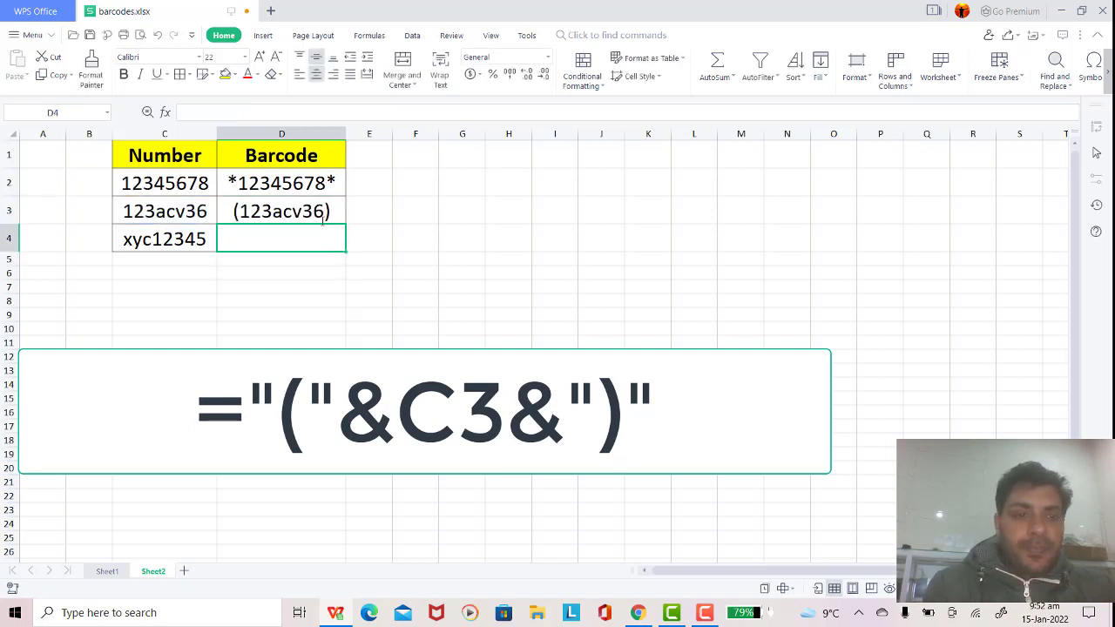
{"action": "left_click", "coordinate": [322, 221]}
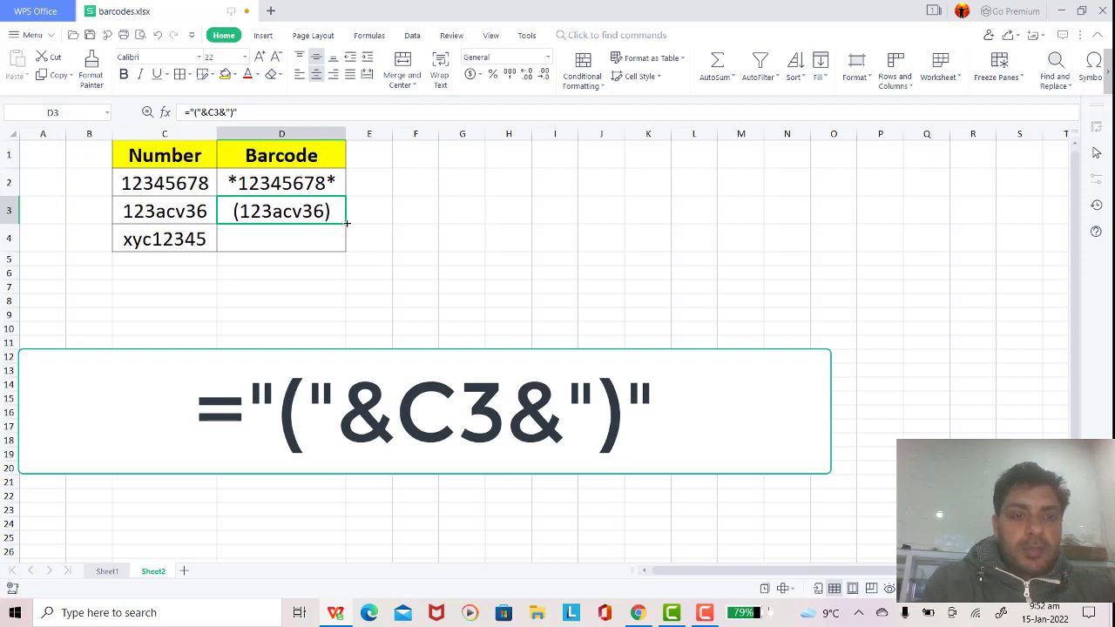
{"action": "left_click_drag", "start_coordinate": [341, 238], "coordinate": [349, 239]}
{"action": "left_click", "coordinate": [368, 236]}
Compare D2's asterisk formula with the other Barcode cells
{"action": "left_click", "coordinate": [322, 183]}
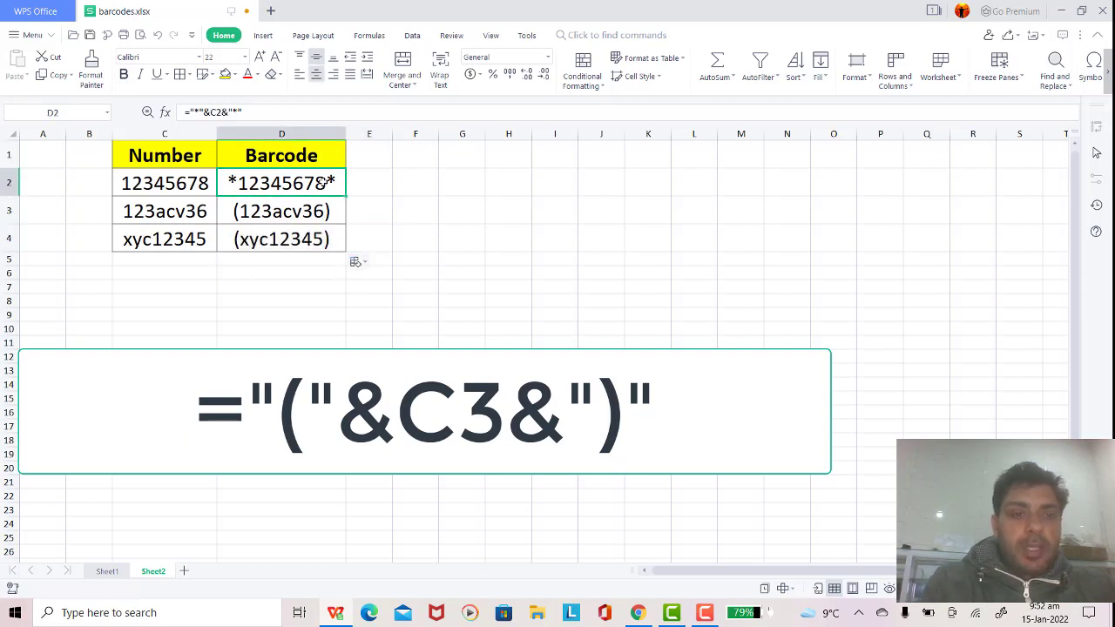
{"action": "key", "text": "Down"}
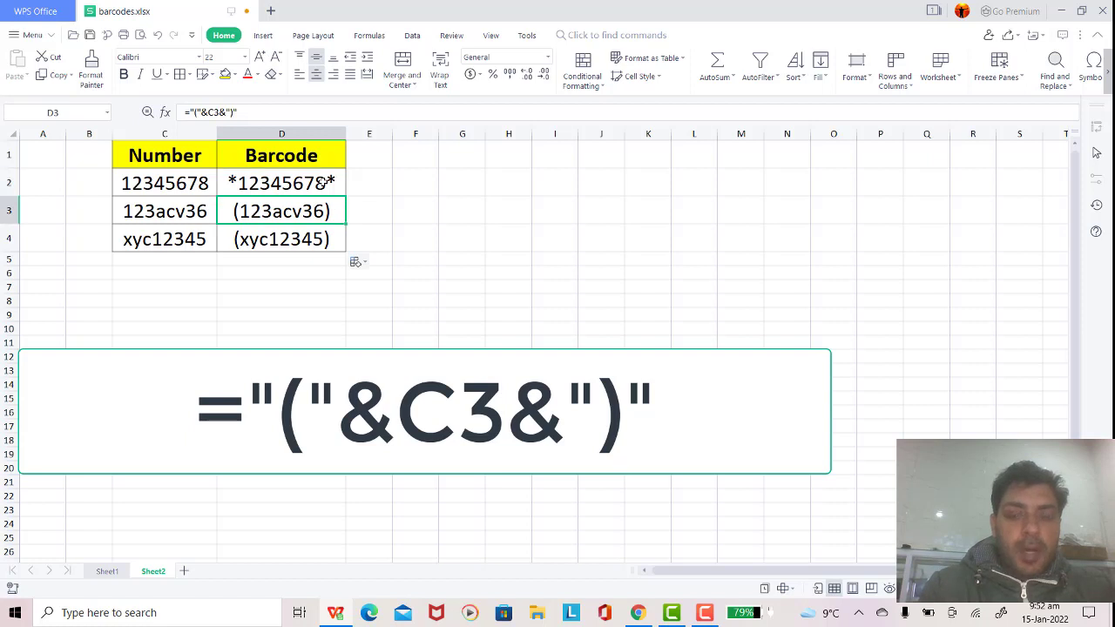
{"action": "key", "text": "Up"}
{"action": "key", "text": "Up"}
{"action": "key", "text": "Down"}
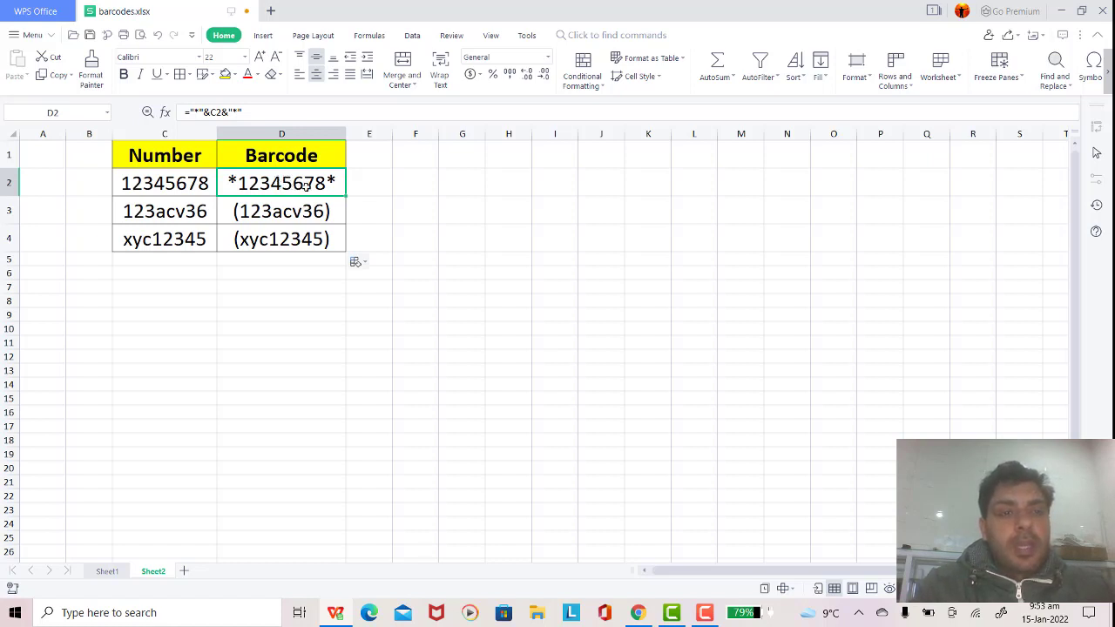
Set D2, D3 and D4 to the 3 of 9 Barcode font
{"action": "left_click", "coordinate": [306, 201]}
{"action": "left_click", "coordinate": [300, 186]}
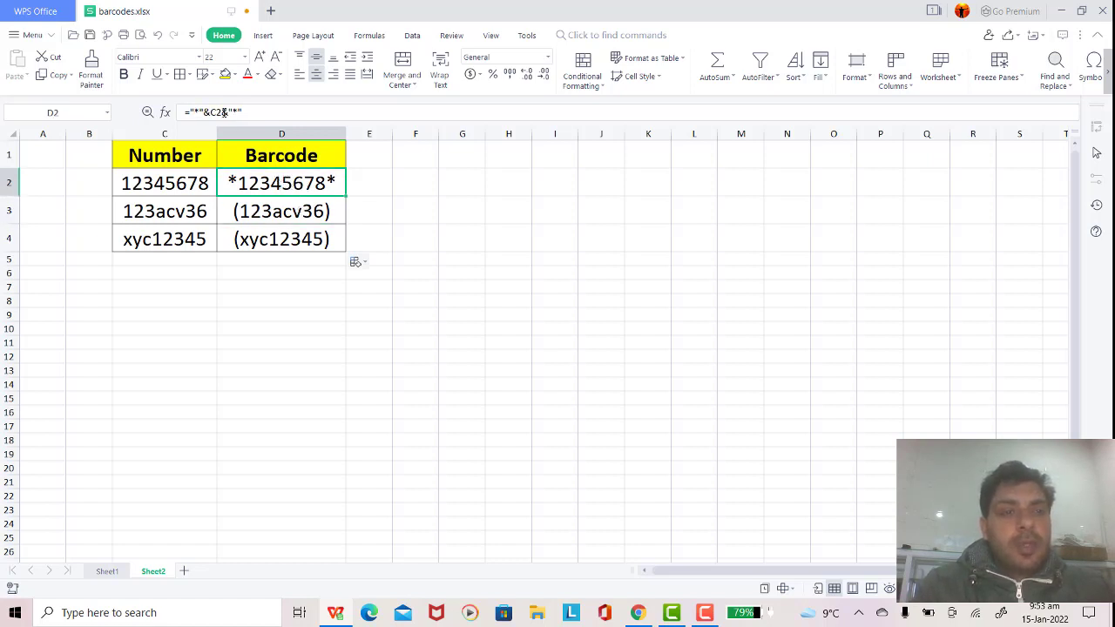
{"action": "left_click", "coordinate": [199, 57]}
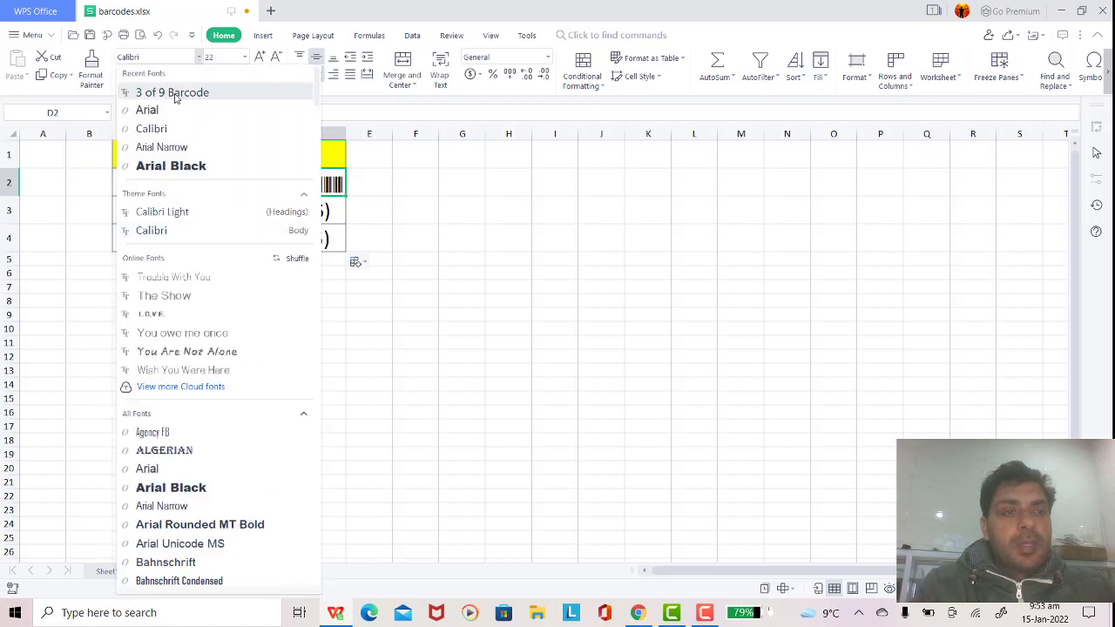
{"action": "left_click", "coordinate": [173, 94]}
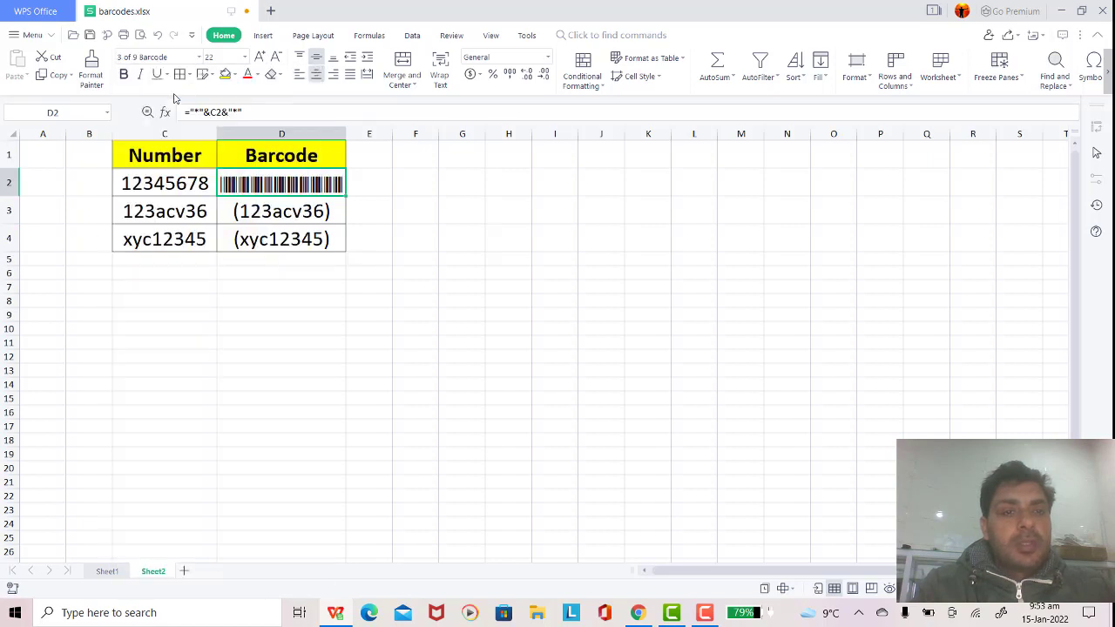
{"action": "left_click", "coordinate": [288, 212]}
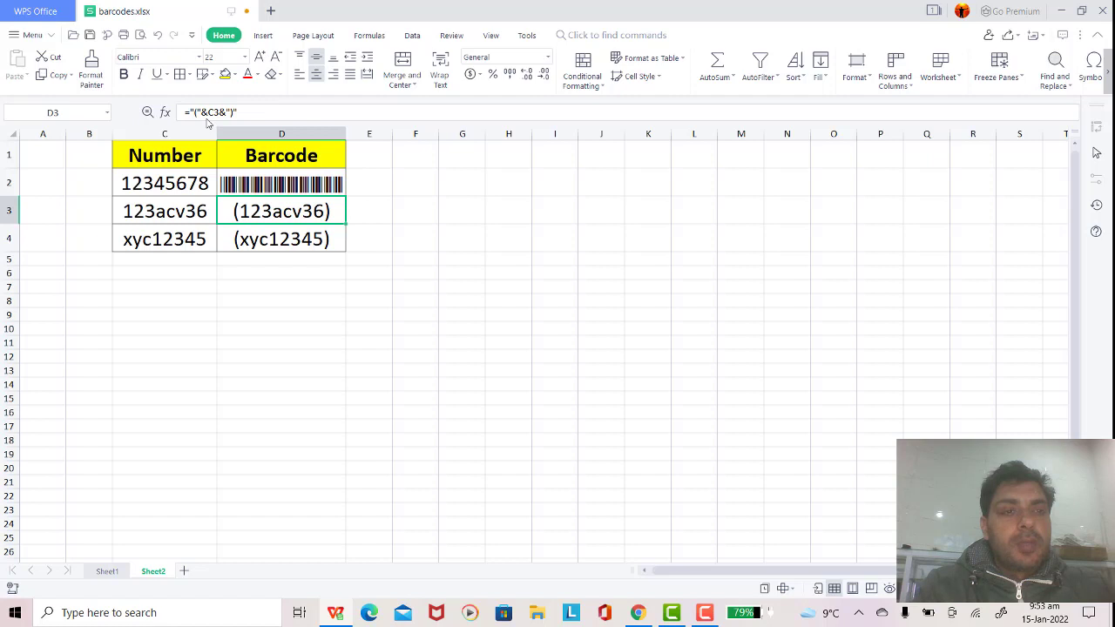
{"action": "left_click", "coordinate": [199, 56]}
{"action": "left_click", "coordinate": [189, 93]}
{"action": "left_click", "coordinate": [283, 238]}
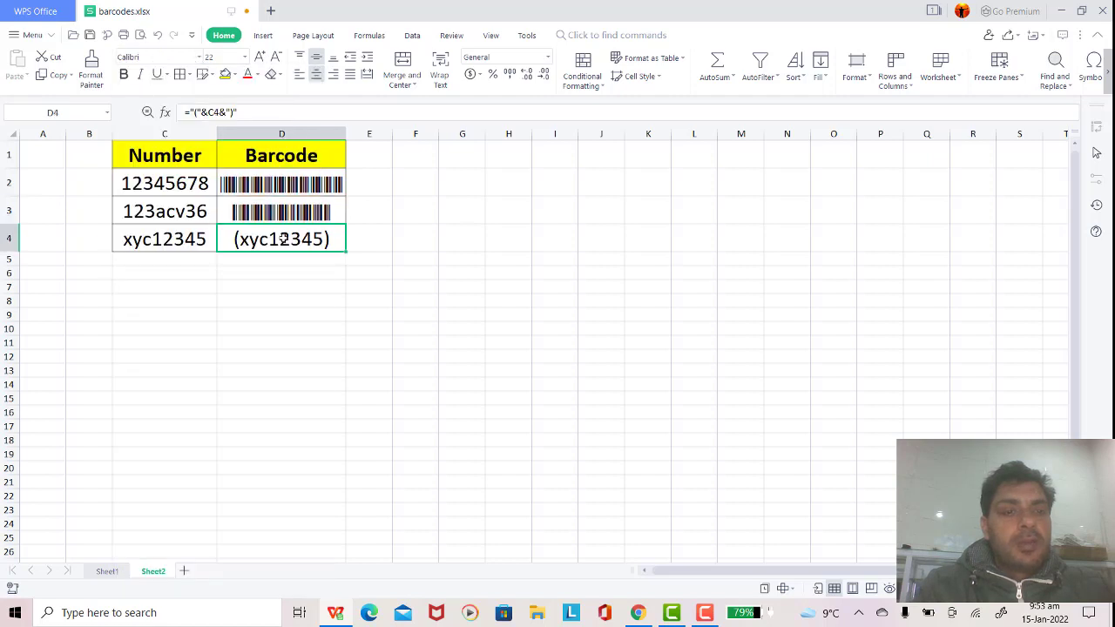
{"action": "left_click", "coordinate": [197, 57]}
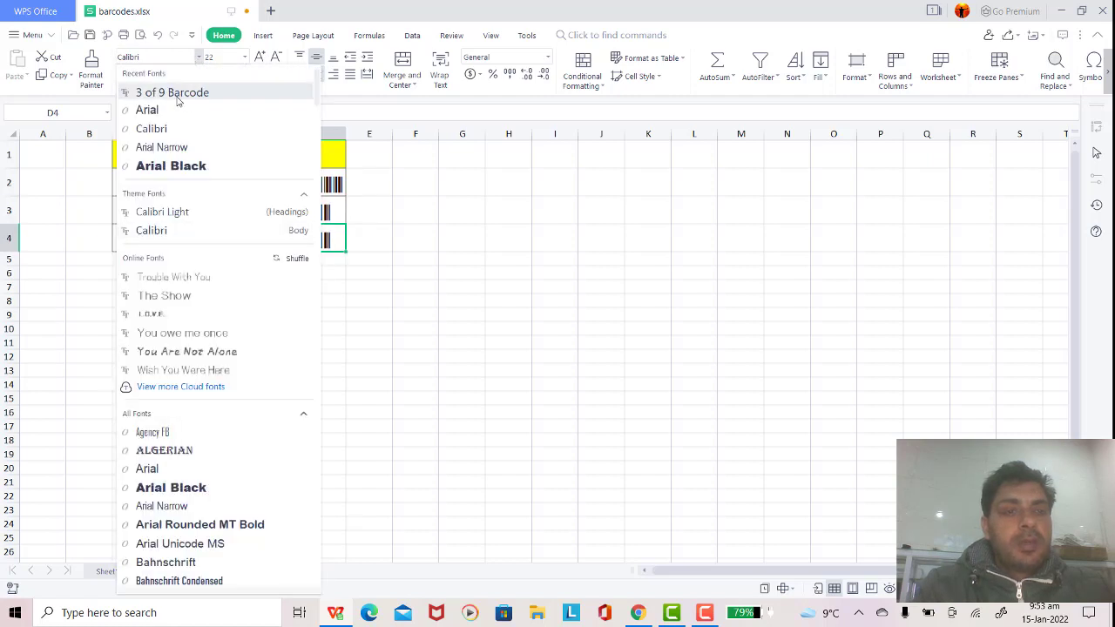
{"action": "left_click", "coordinate": [179, 93]}
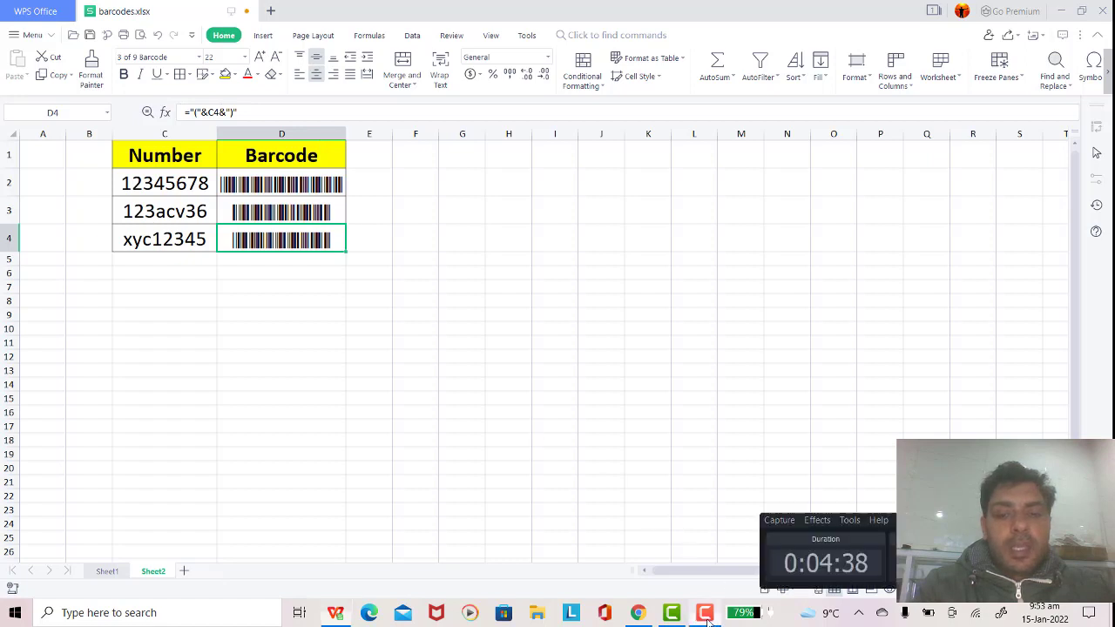
Check the formulas behind the D2 and D3 barcodes, then select C2
{"action": "left_click", "coordinate": [306, 185]}
{"action": "left_click", "coordinate": [300, 213]}
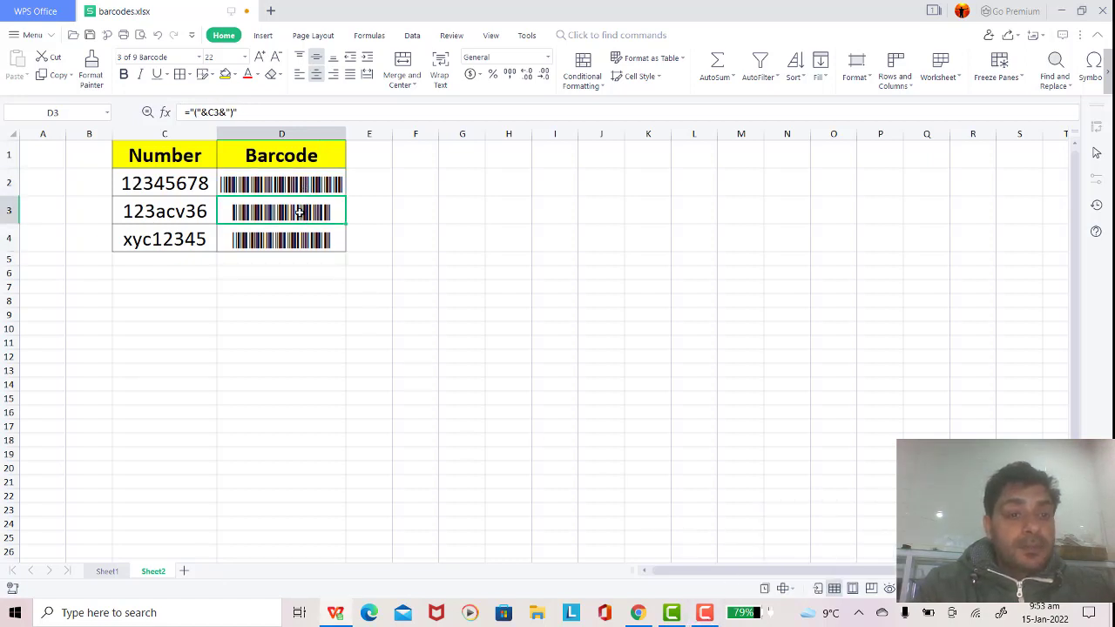
{"action": "left_click", "coordinate": [146, 186]}
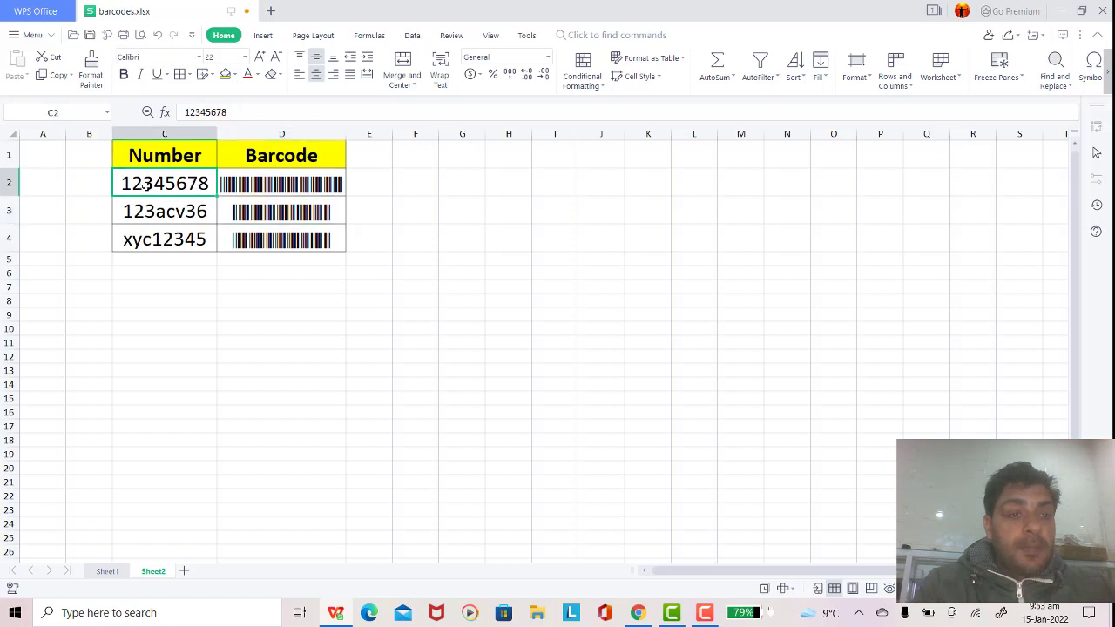
Change the Number values to 123456758 in C2 and 000acv36 in C3
{"action": "left_click", "coordinate": [231, 112]}
{"action": "key", "text": "BackSpace"}
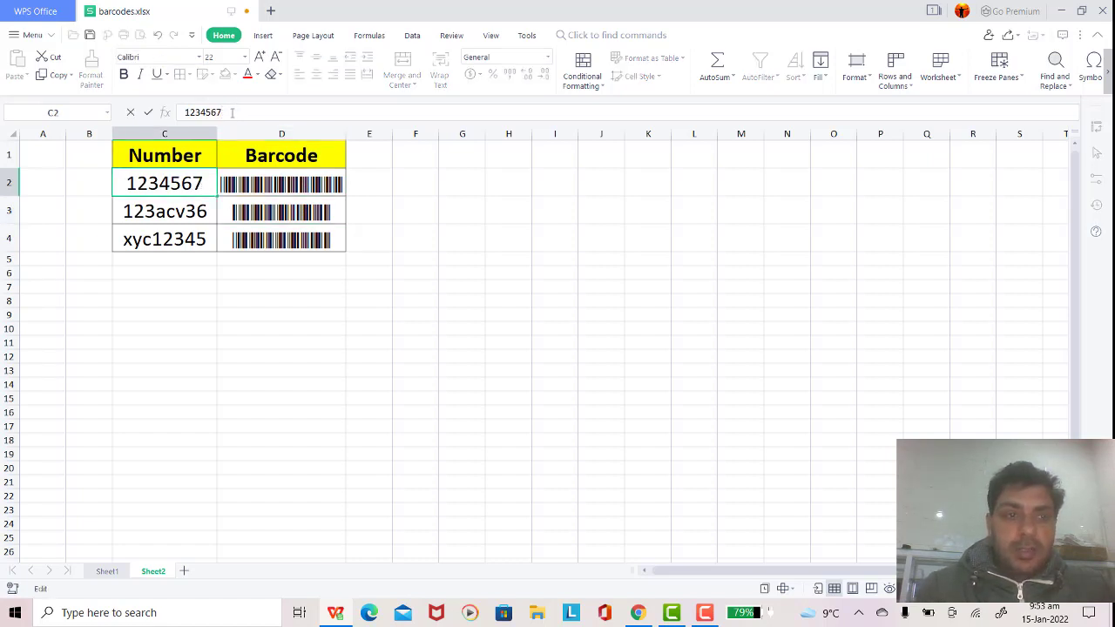
{"action": "type", "text": "58"}
{"action": "key", "text": "Return"}
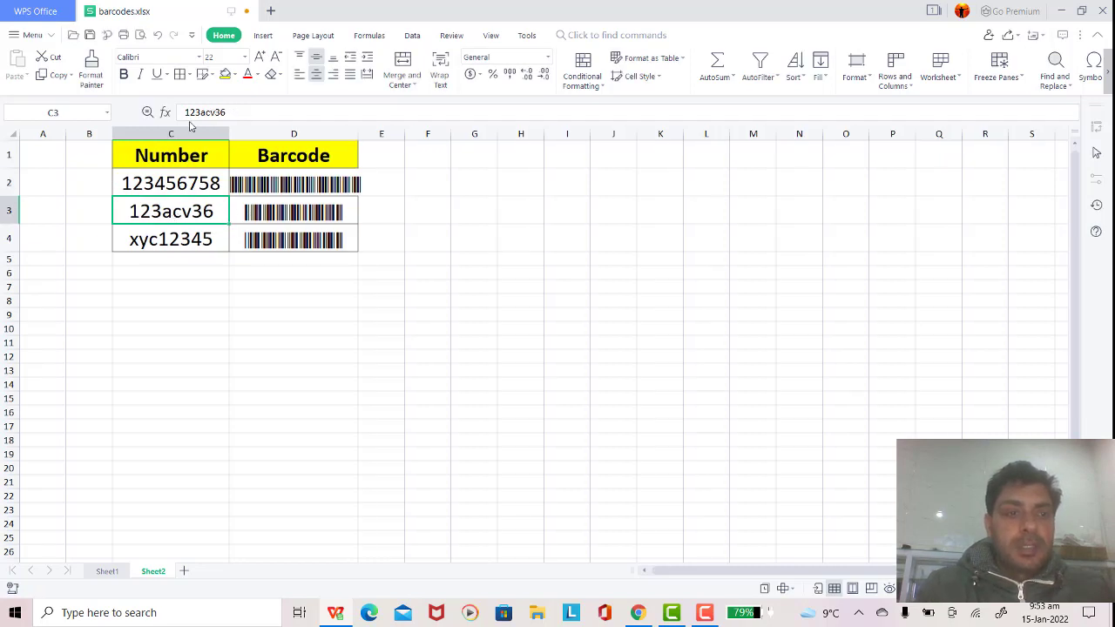
{"action": "left_click", "coordinate": [200, 112]}
{"action": "key", "text": "BackSpace"}
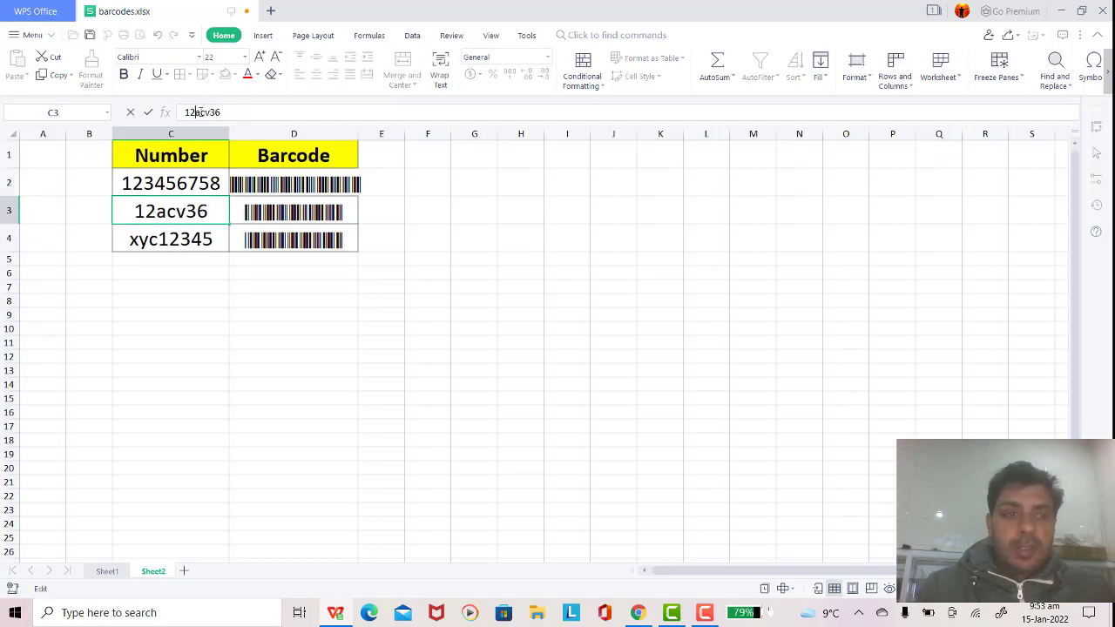
{"action": "key", "text": "BackSpace"}
{"action": "key", "text": "BackSpace"}
{"action": "type", "text": "000"}
{"action": "key", "text": "Return"}
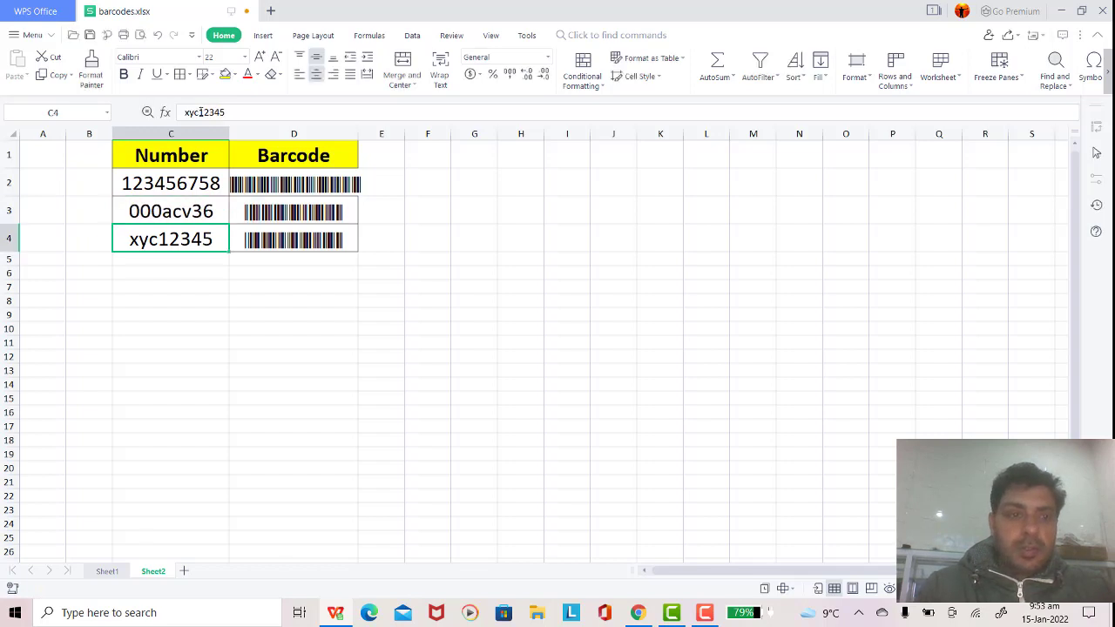
Autofit column D to the updated barcodes and review the cells
{"action": "double_click", "coordinate": [358, 136]}
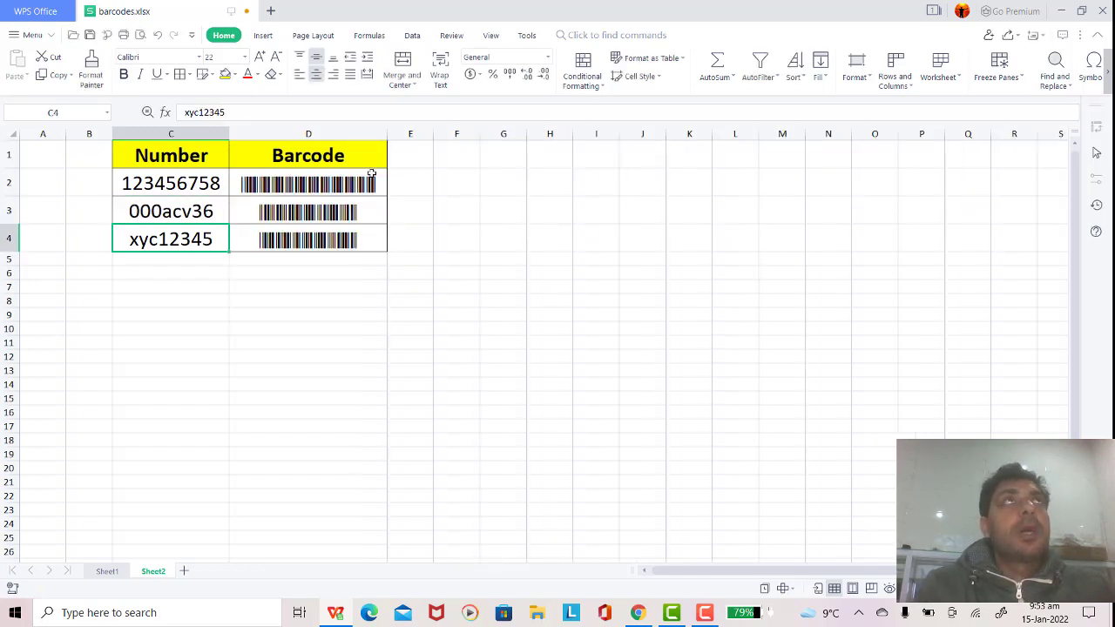
{"action": "left_click", "coordinate": [179, 183]}
{"action": "left_click", "coordinate": [177, 227]}
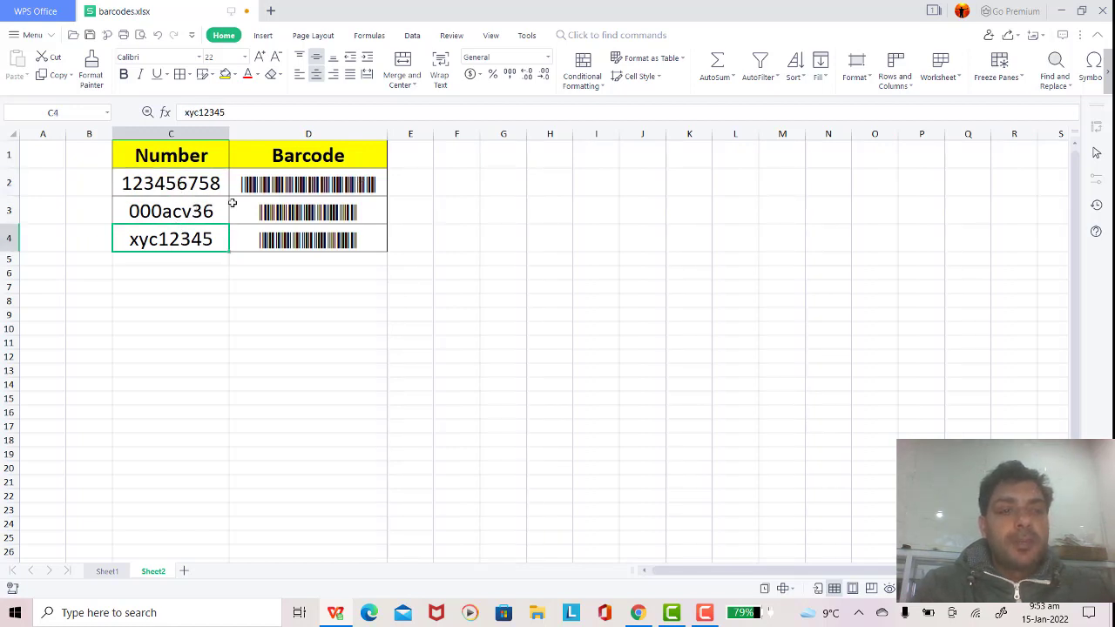
{"action": "left_click", "coordinate": [330, 184]}
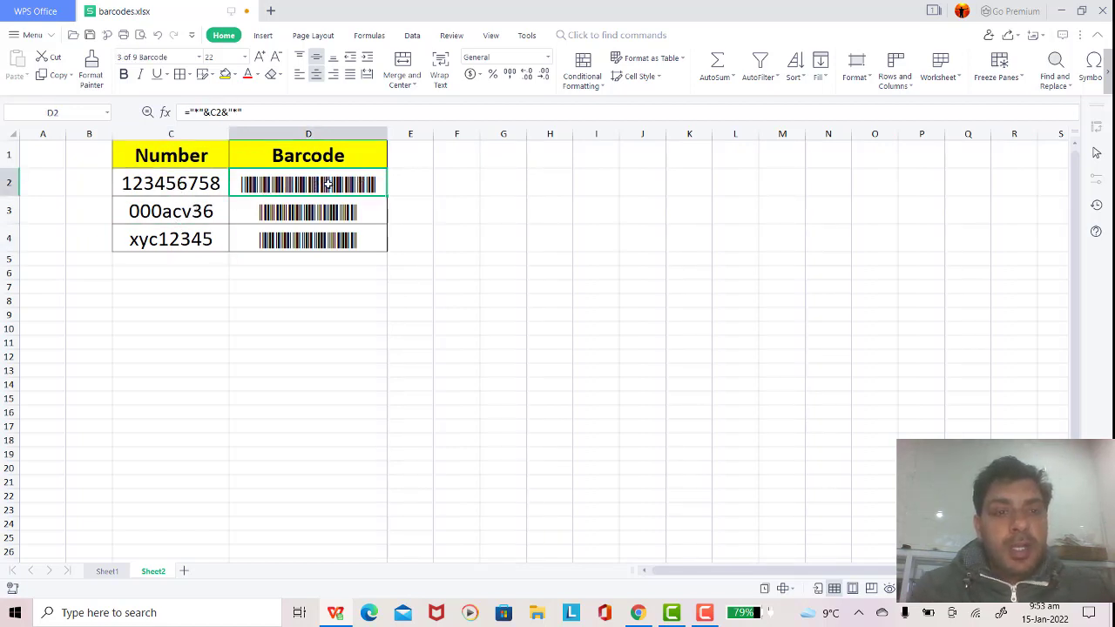
{"action": "left_click", "coordinate": [200, 57]}
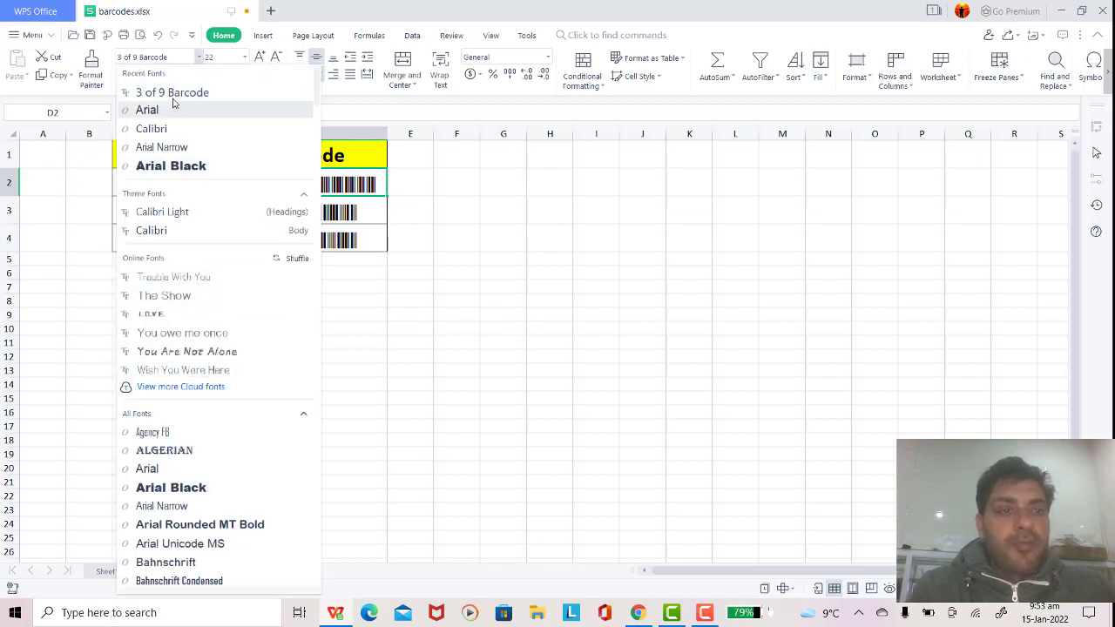
{"action": "left_click", "coordinate": [536, 207]}
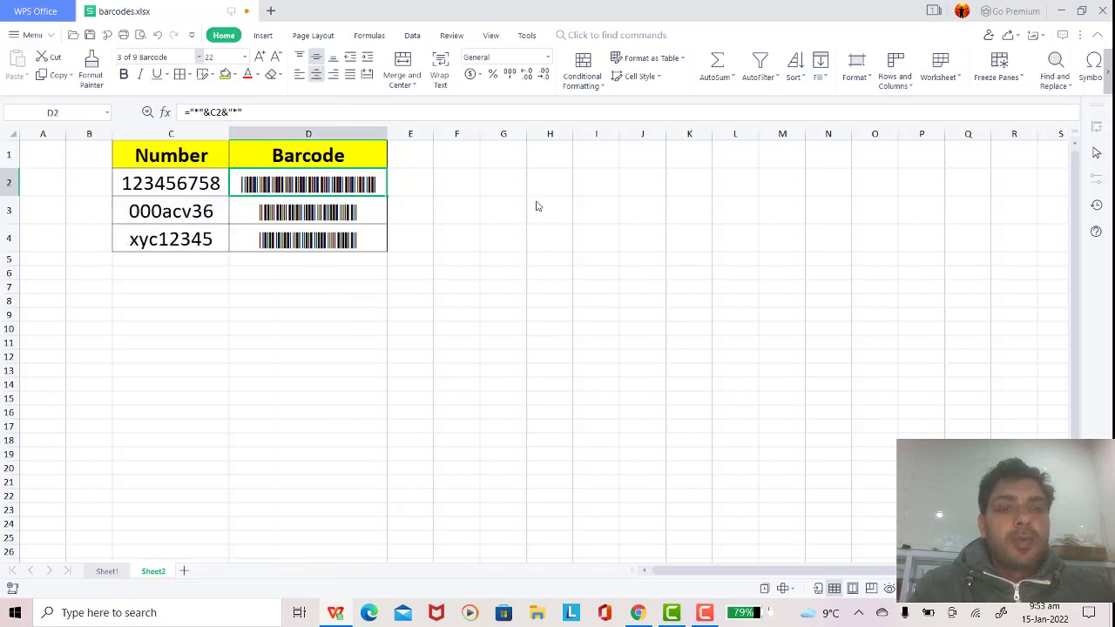
{"action": "left_click", "coordinate": [536, 206]}
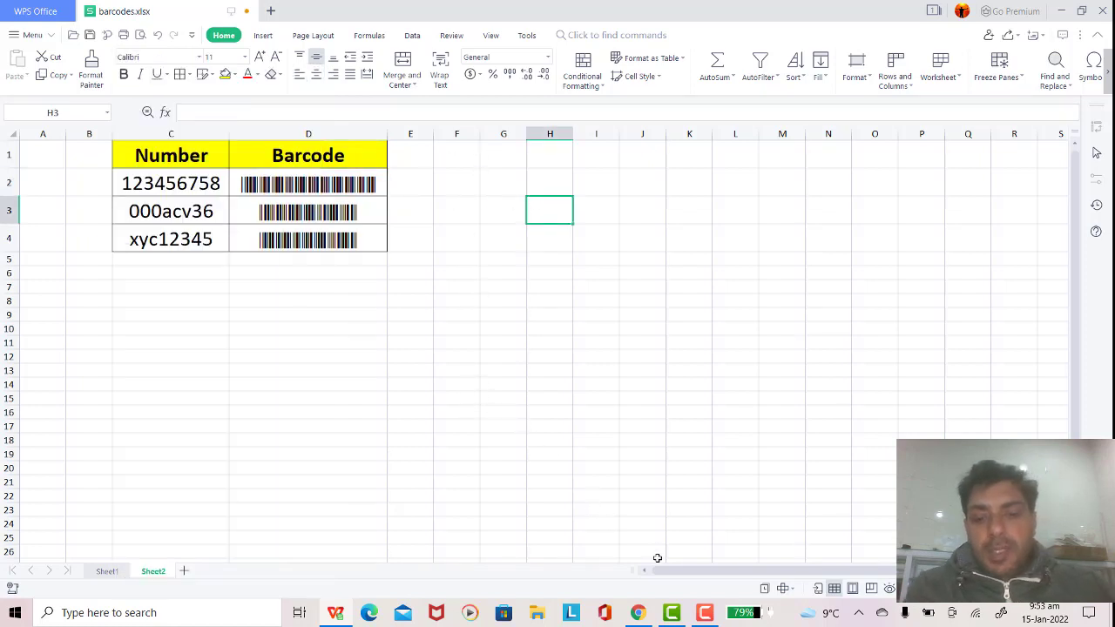
{"action": "mouse_move", "coordinate": [642, 621]}
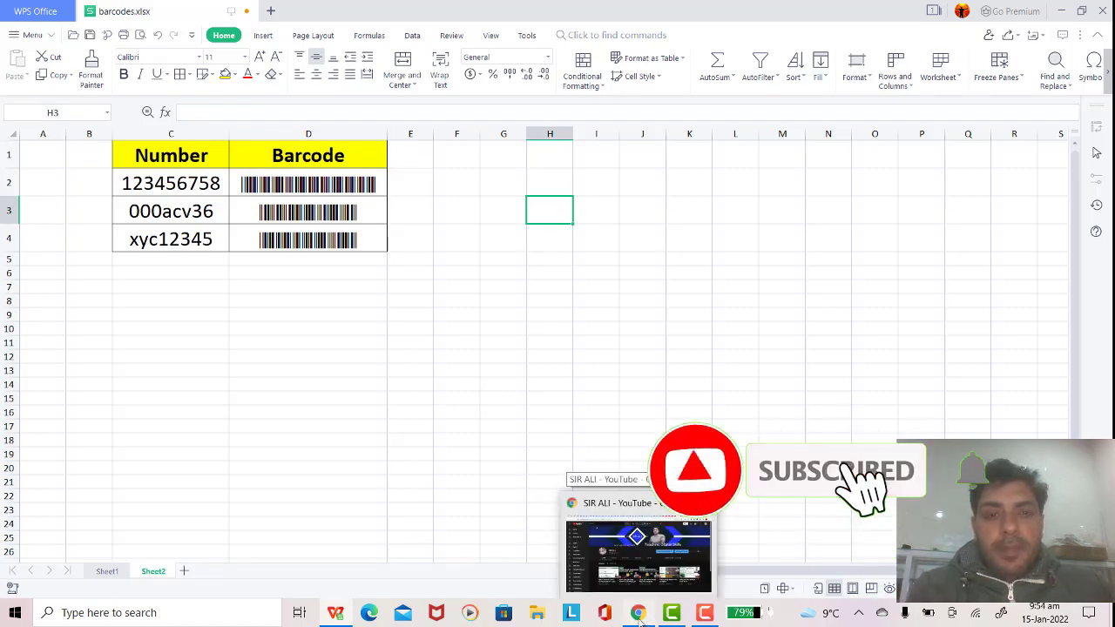
In a new Chrome tab, search Google for the 3 of 9 barcode font and open the dafont.com result
{"action": "left_click", "coordinate": [640, 616]}
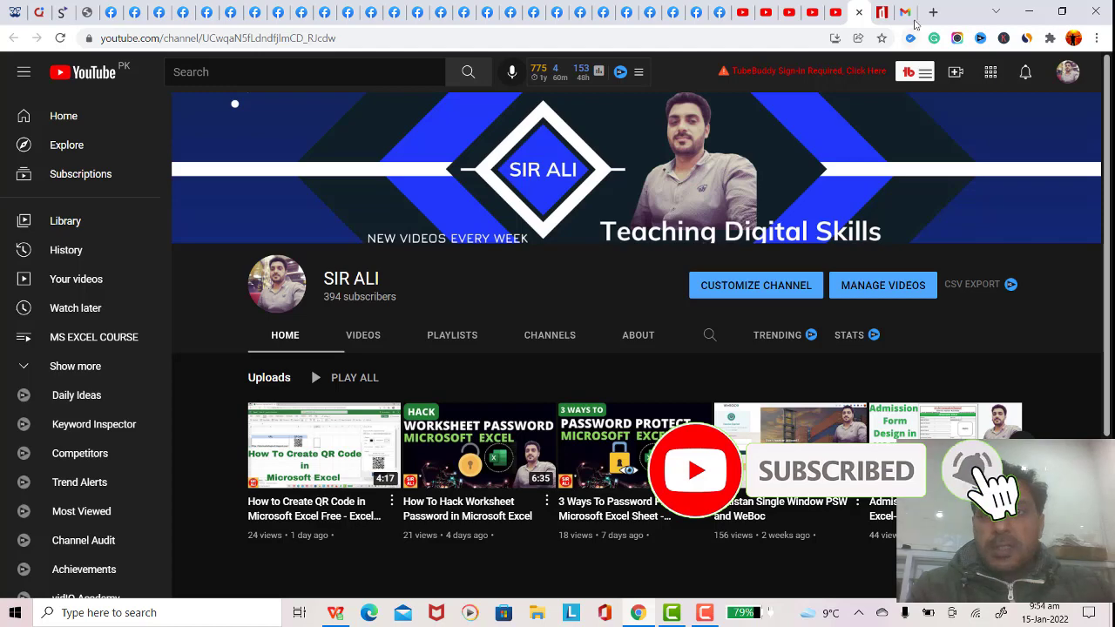
{"action": "left_click", "coordinate": [933, 12]}
{"action": "left_click", "coordinate": [522, 311]}
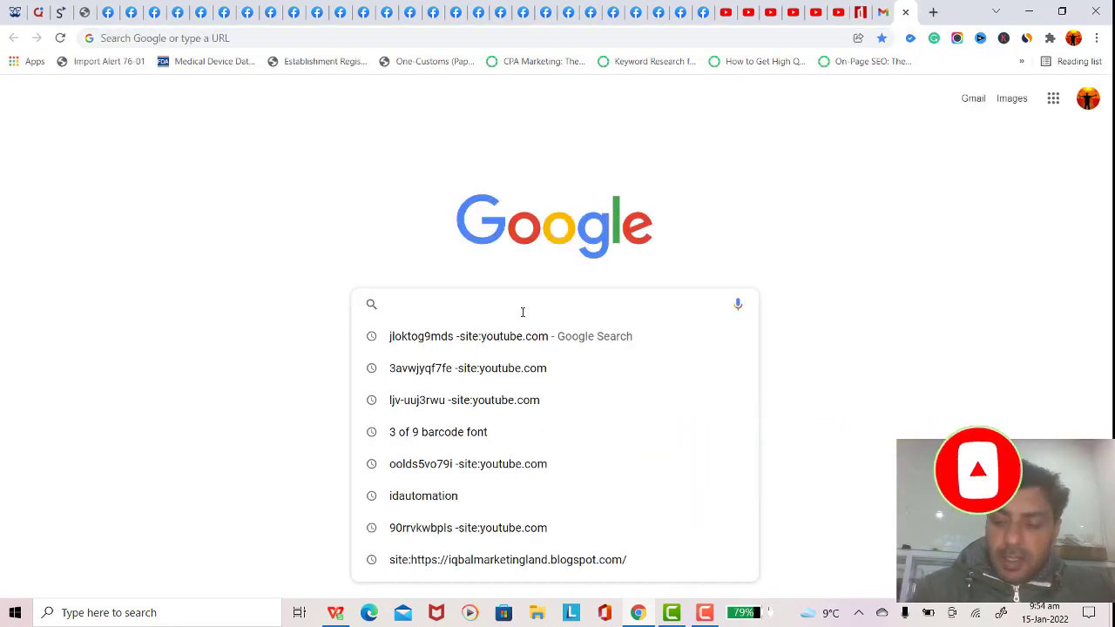
{"action": "type", "text": "3"}
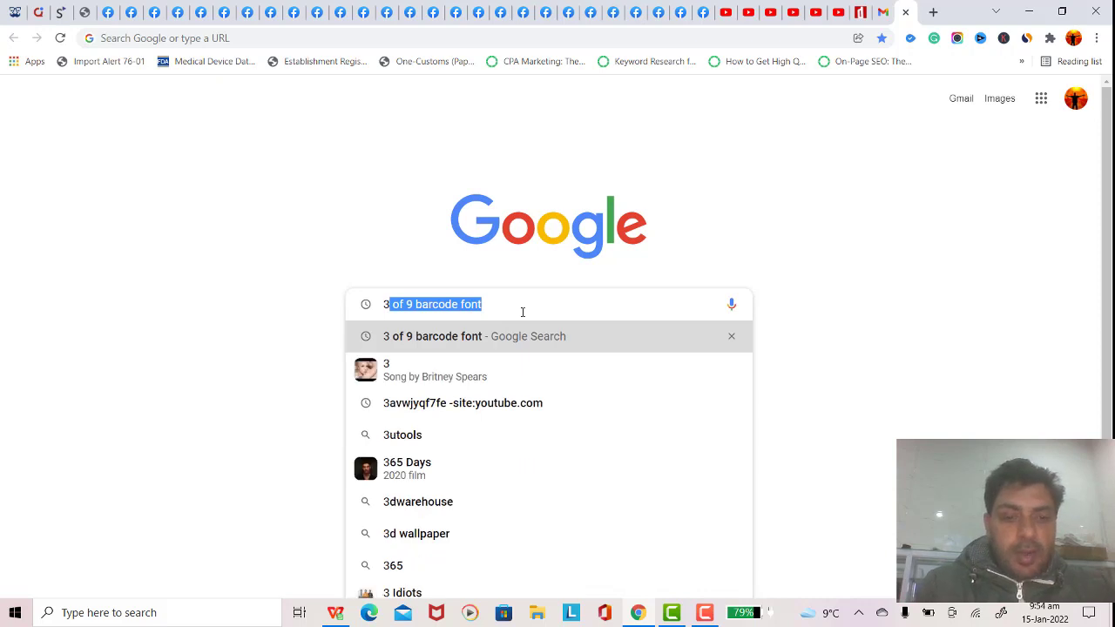
{"action": "type", "text": "of"}
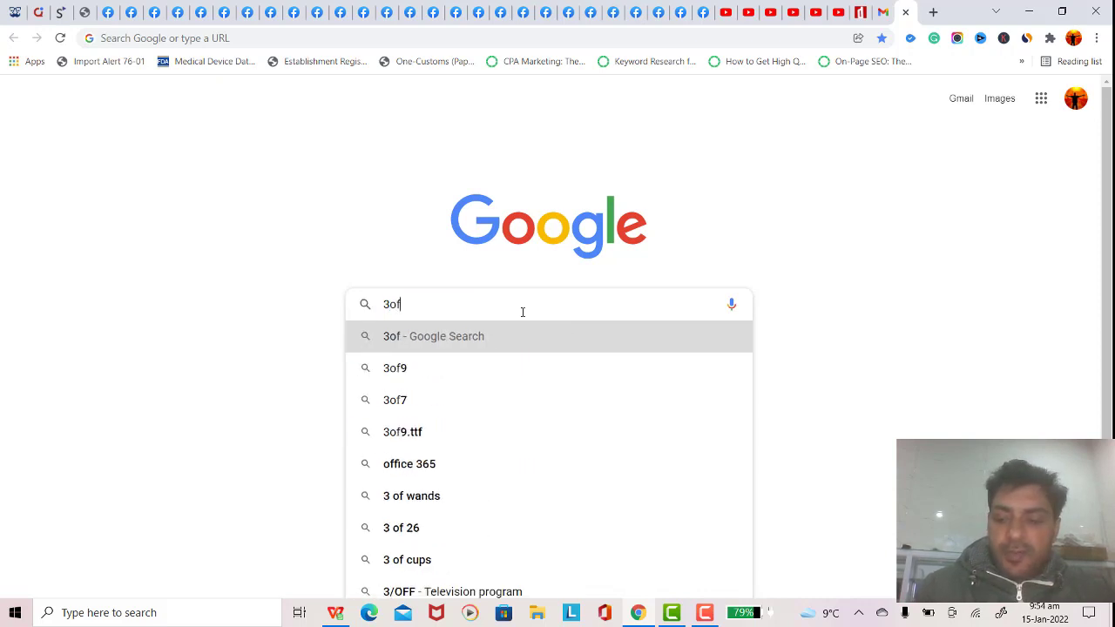
{"action": "type", "text": "9"}
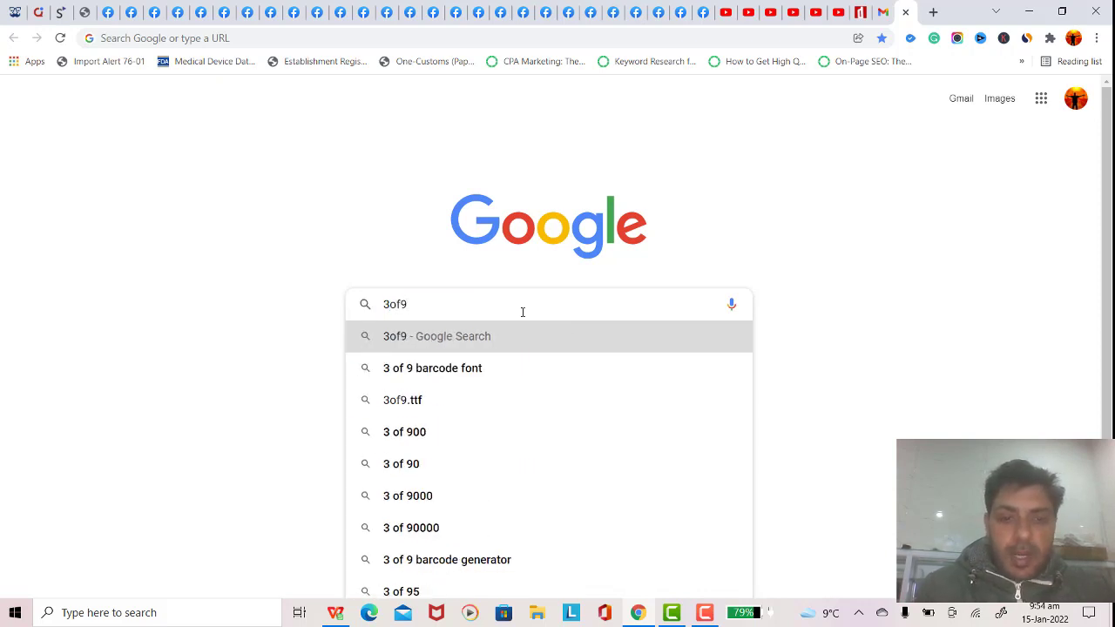
{"action": "key", "text": "Down"}
{"action": "key", "text": "Return"}
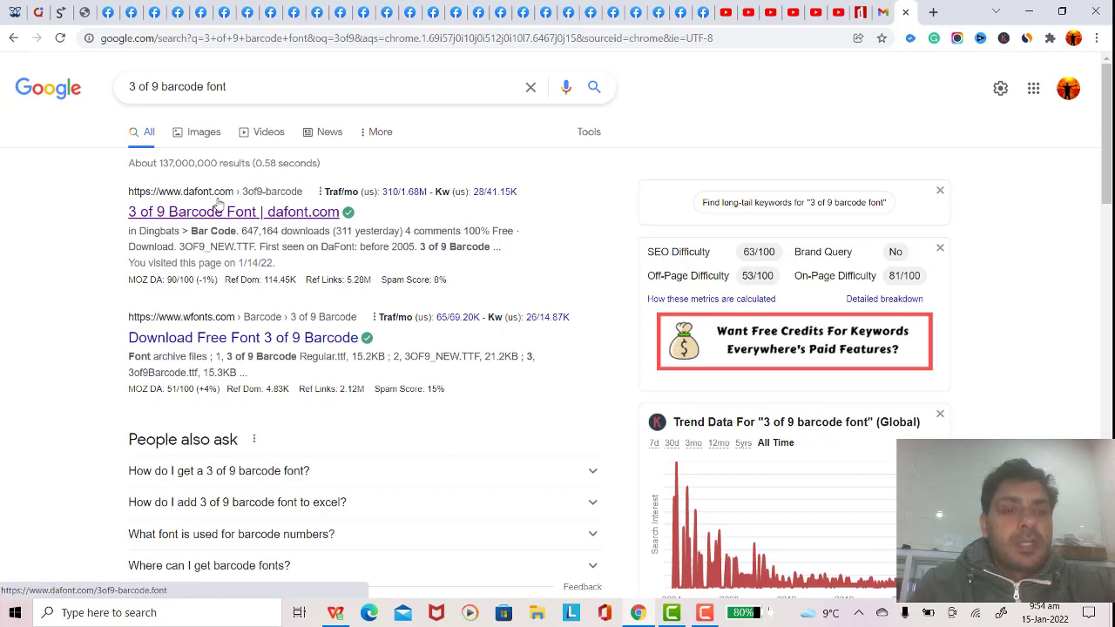
{"action": "left_click", "coordinate": [224, 214]}
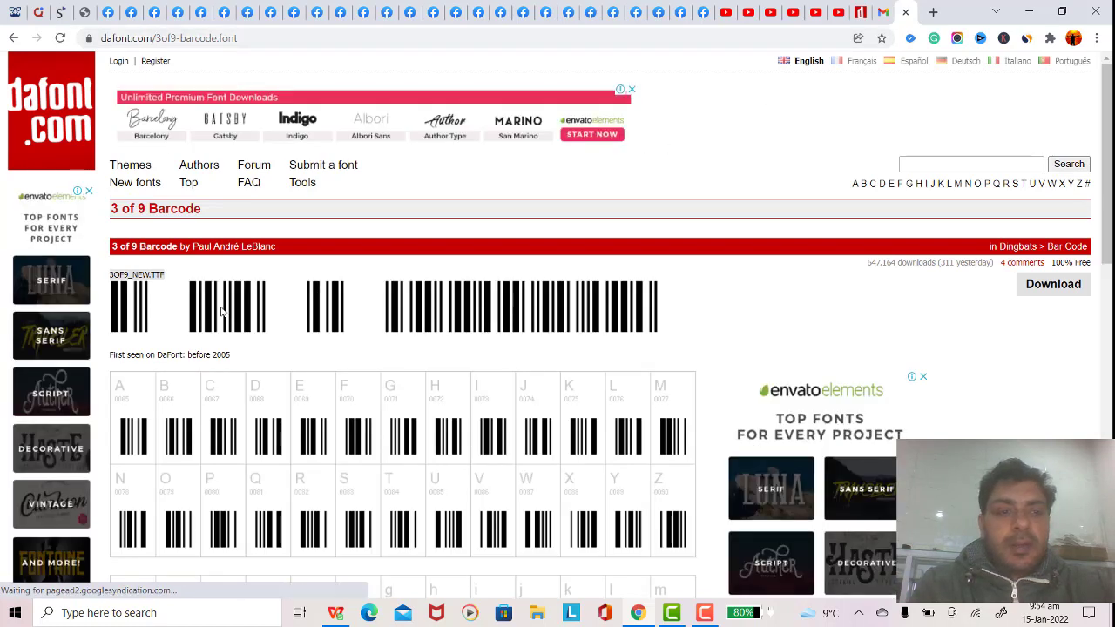
Download the 3 of 9 Barcode font from its dafont page
{"action": "left_click", "coordinate": [1062, 293]}
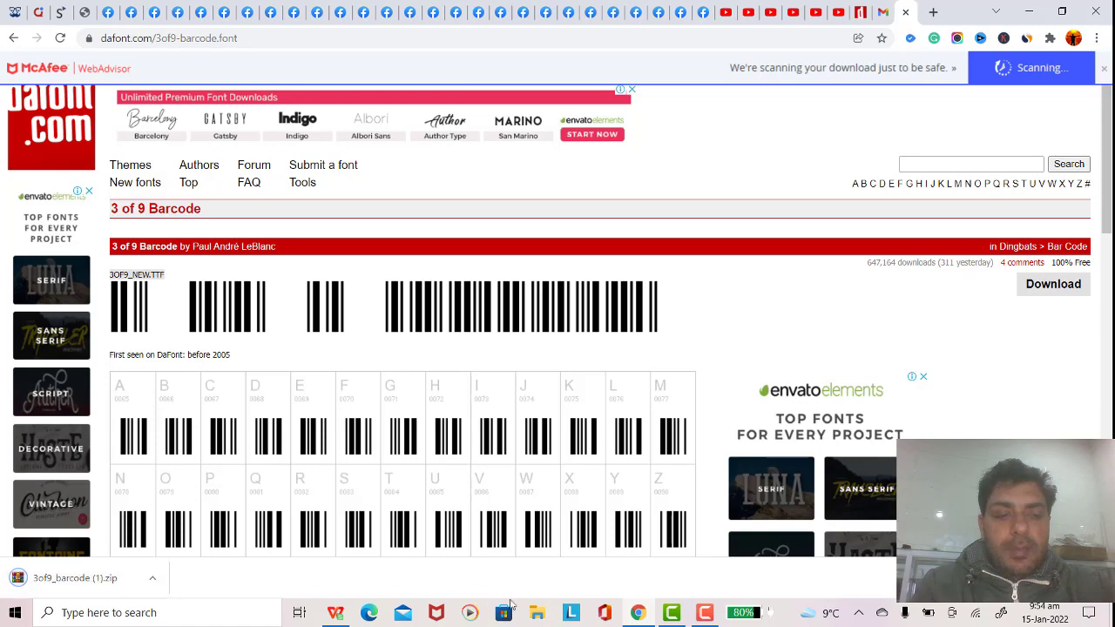
Extract the font zip in Downloads, replacing existing files, and open the 3of9_barcode folder
{"action": "left_click", "coordinate": [537, 613]}
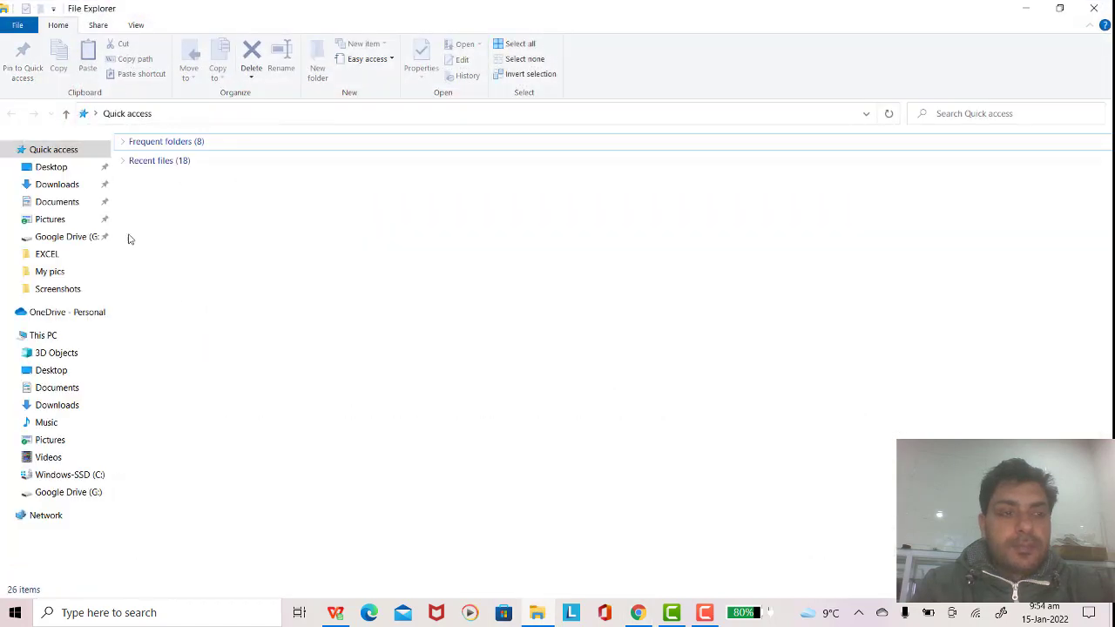
{"action": "left_click", "coordinate": [77, 185]}
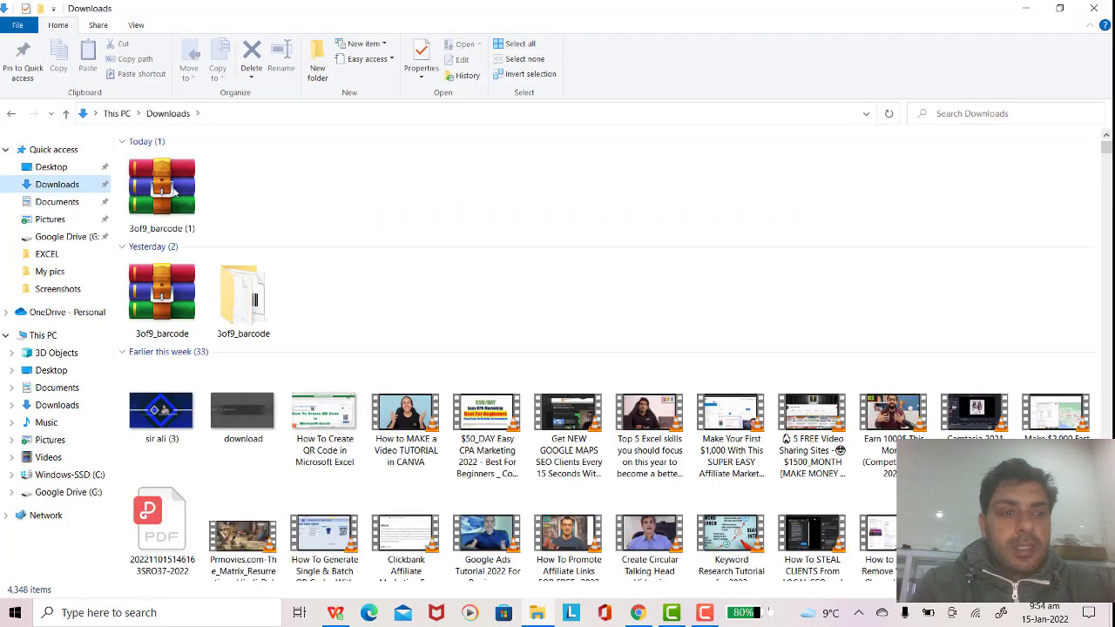
{"action": "right_click", "coordinate": [166, 194]}
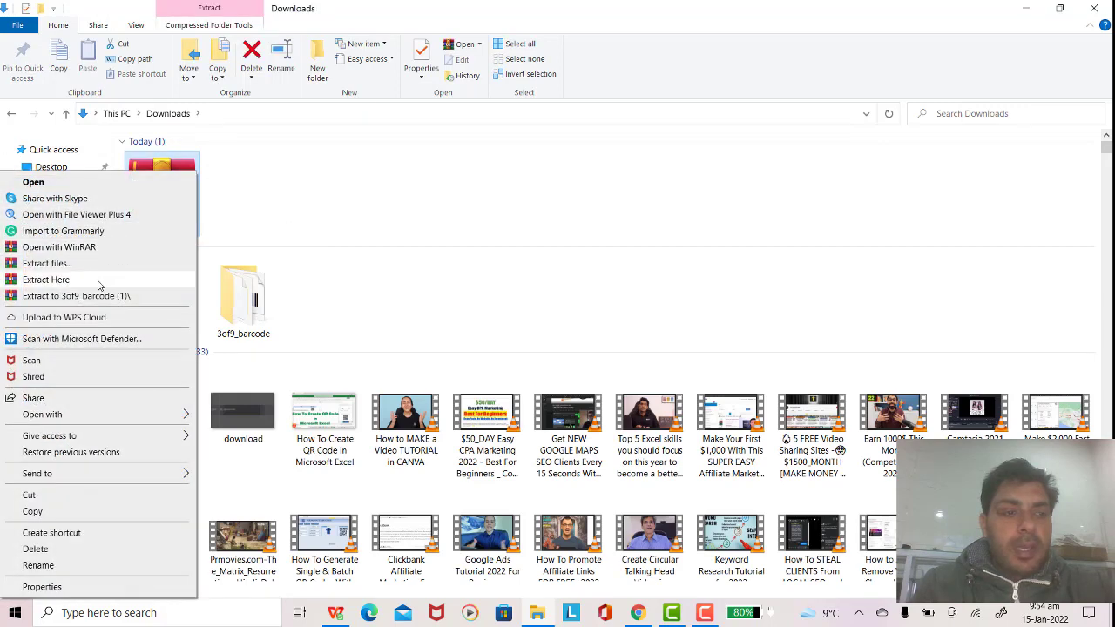
{"action": "left_click", "coordinate": [100, 279]}
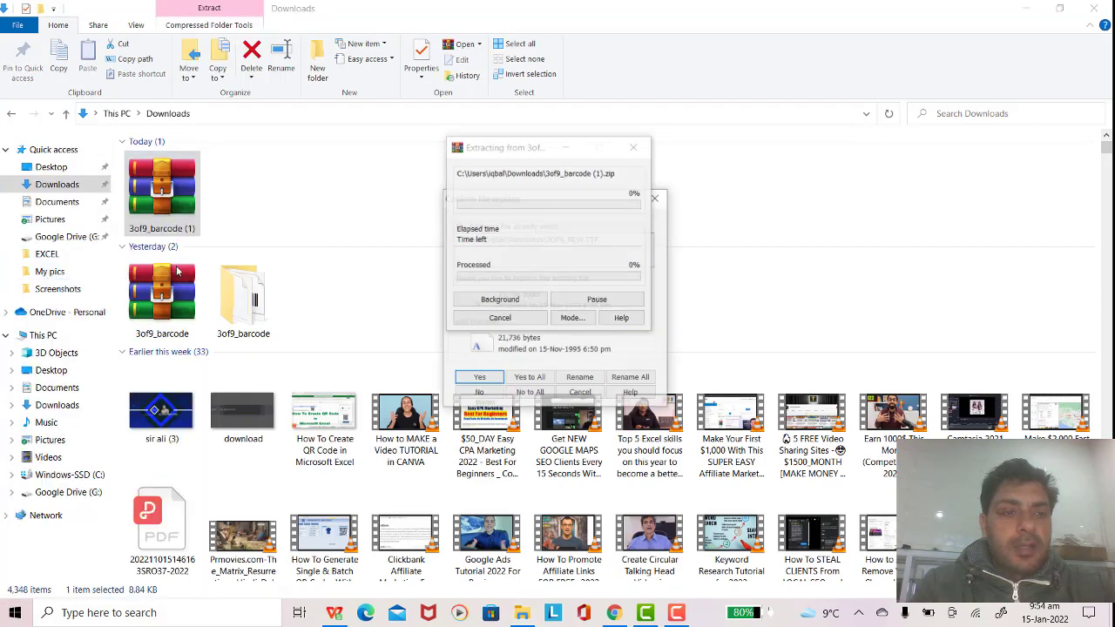
{"action": "left_click", "coordinate": [528, 381]}
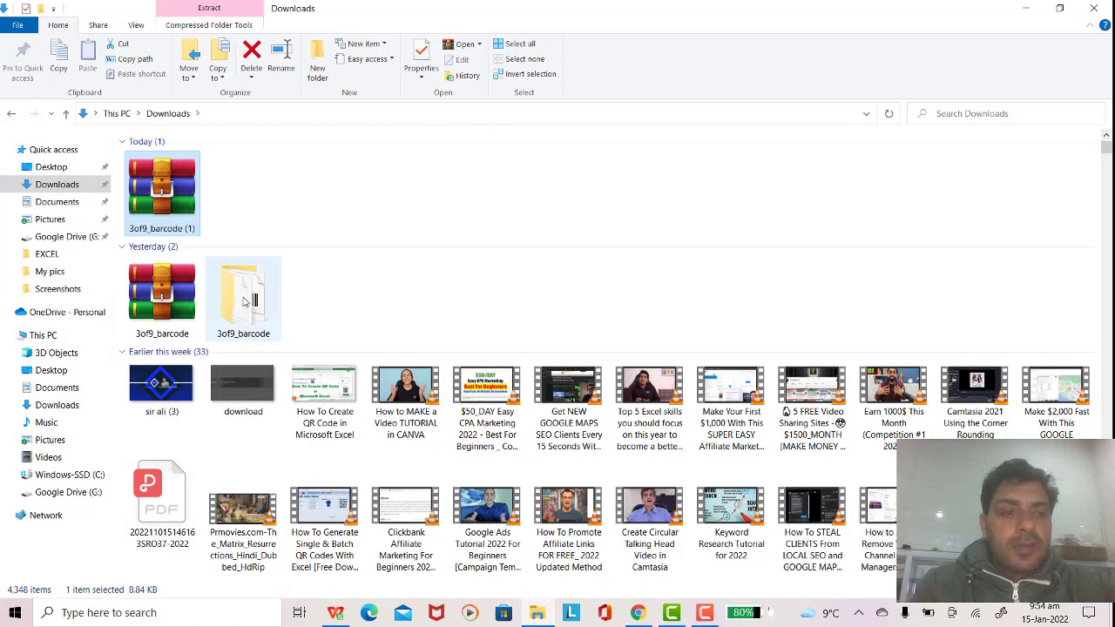
{"action": "double_click", "coordinate": [244, 301]}
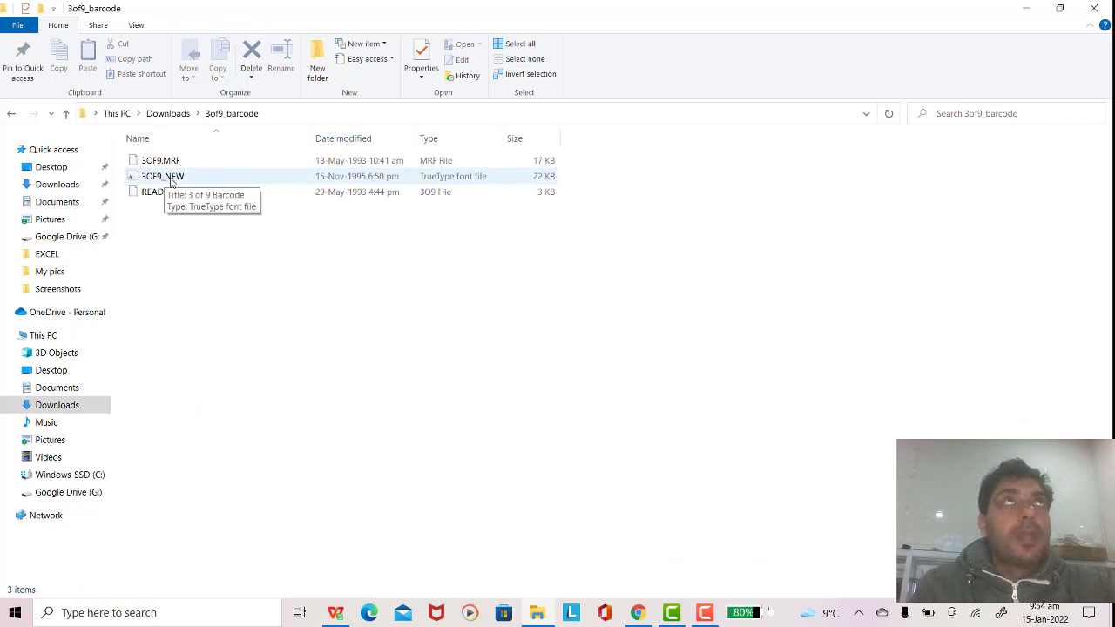
{"action": "double_click", "coordinate": [173, 178]}
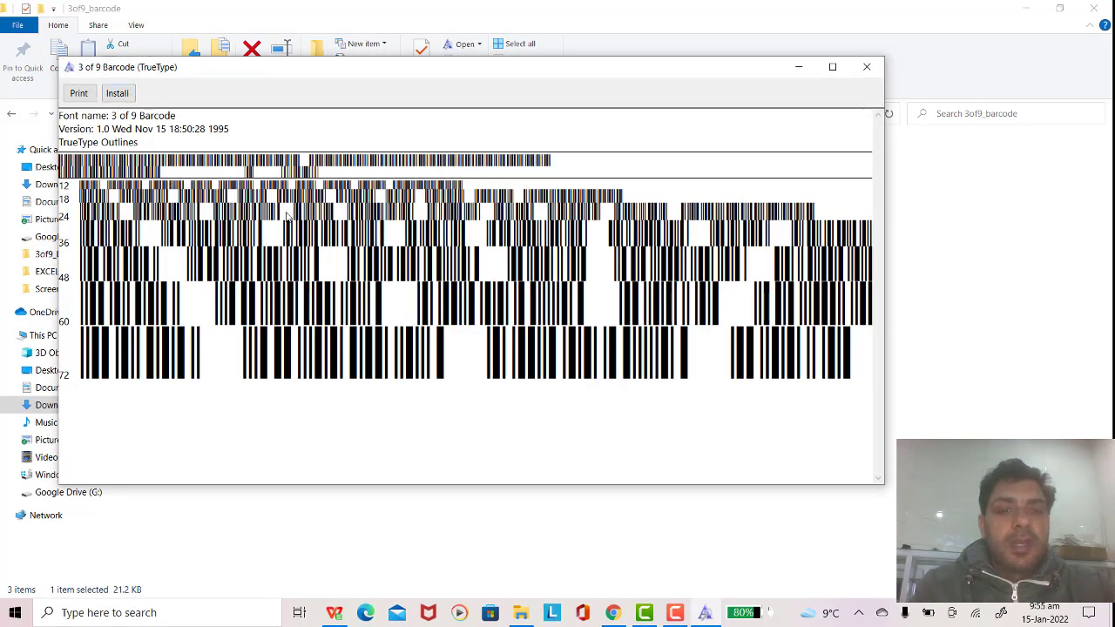
{"action": "left_click", "coordinate": [867, 67]}
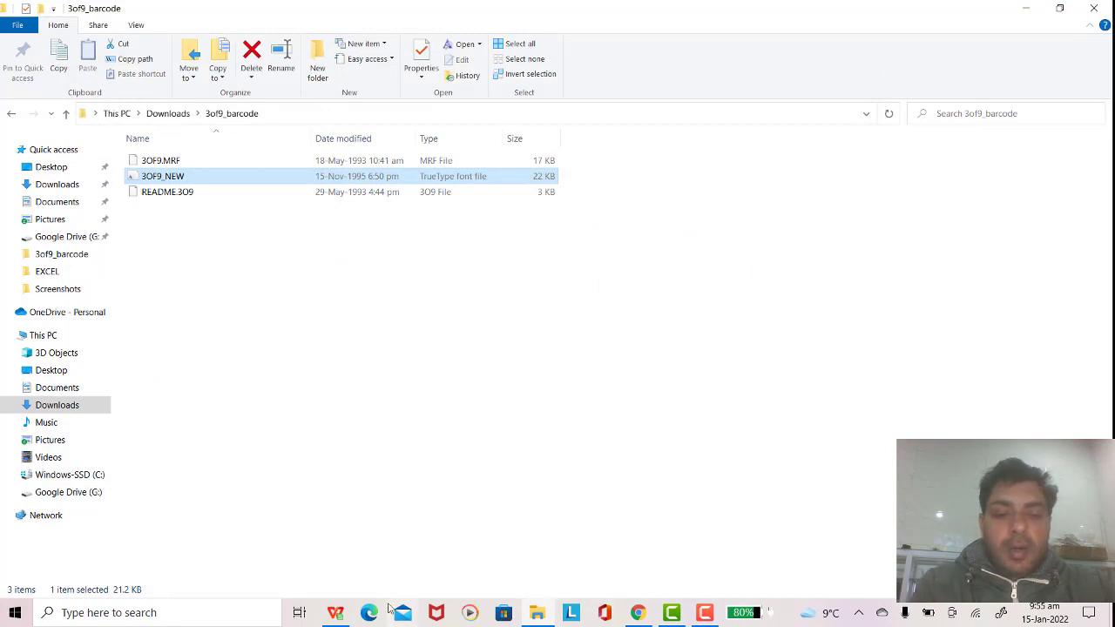
Back in barcodes.xlsx, apply the 3 of 9 Barcode font to empty cell H3
{"action": "left_click", "coordinate": [335, 612]}
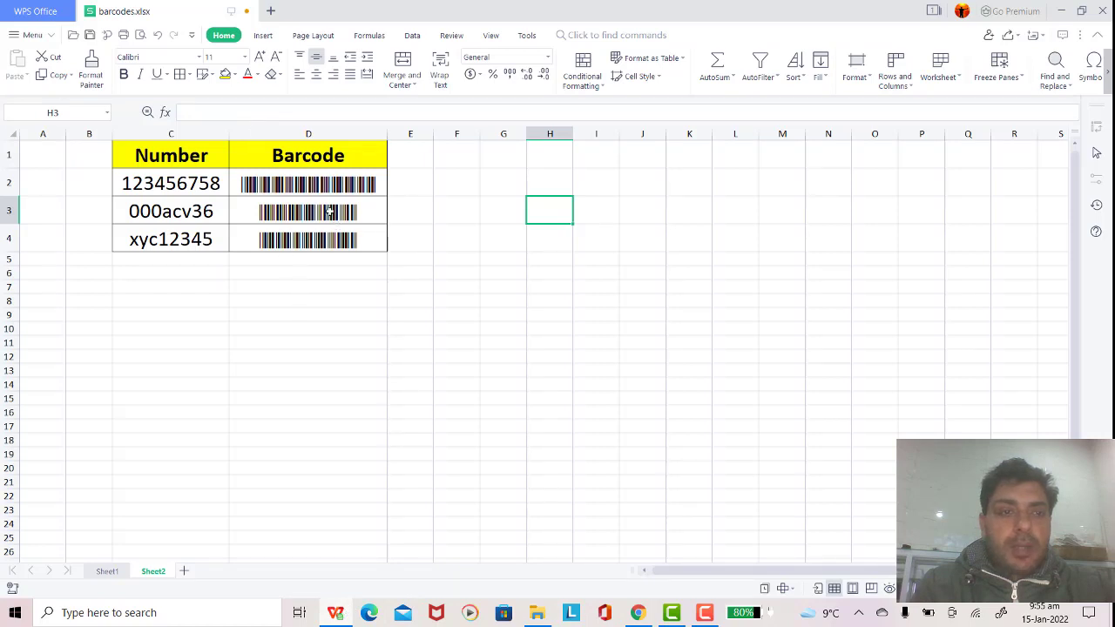
{"action": "left_click", "coordinate": [200, 58]}
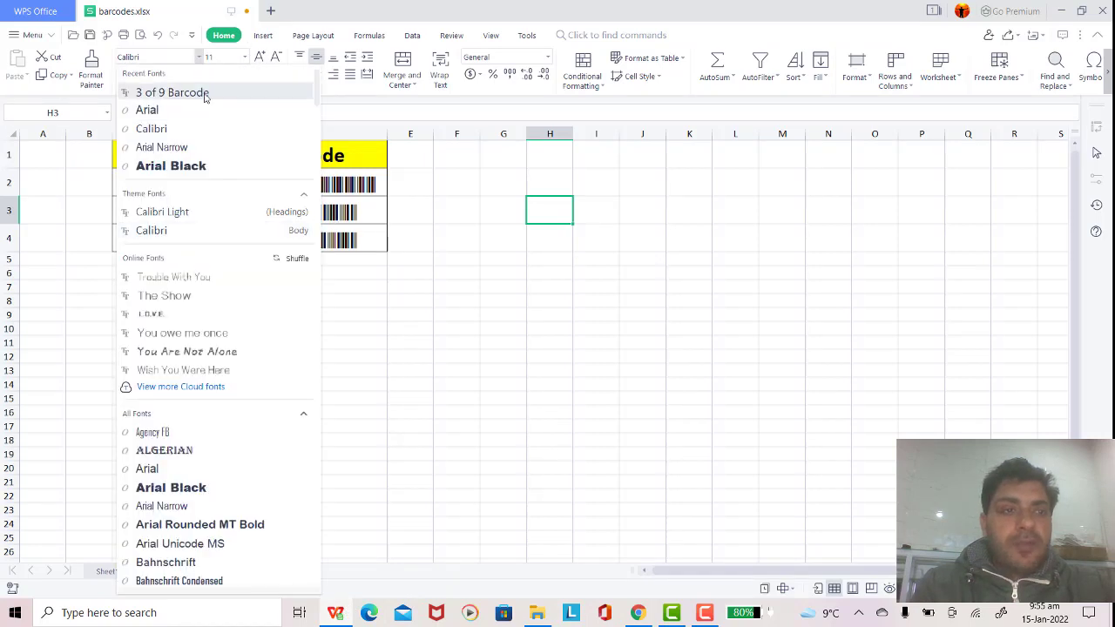
{"action": "scroll", "coordinate": [217, 244], "scroll_direction": "down", "scroll_amount": 2}
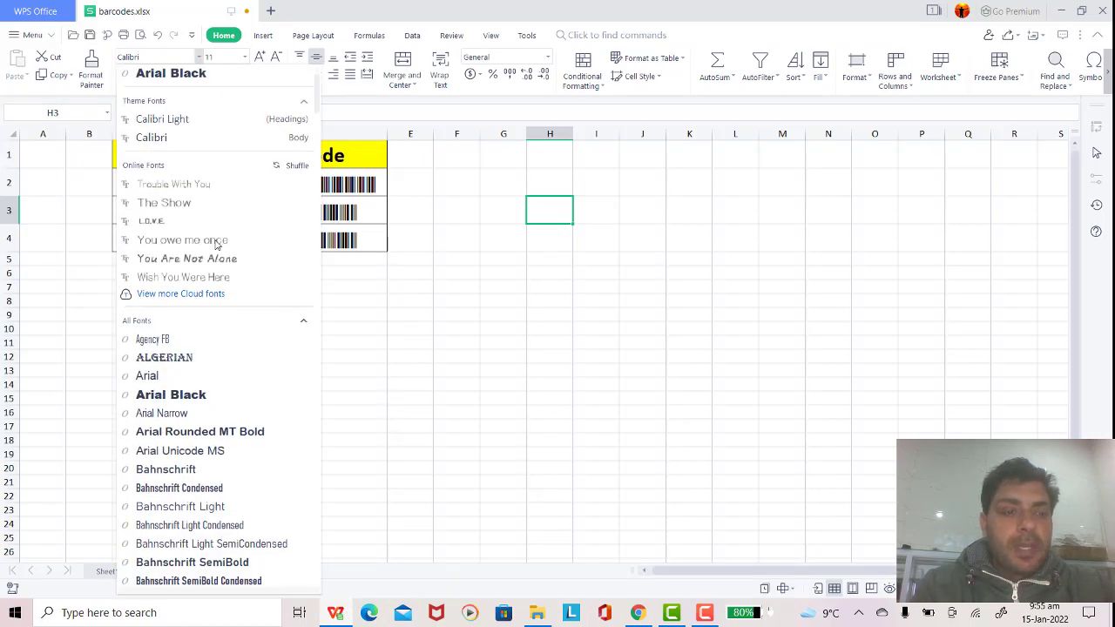
{"action": "scroll", "coordinate": [217, 243], "scroll_direction": "up", "scroll_amount": 2}
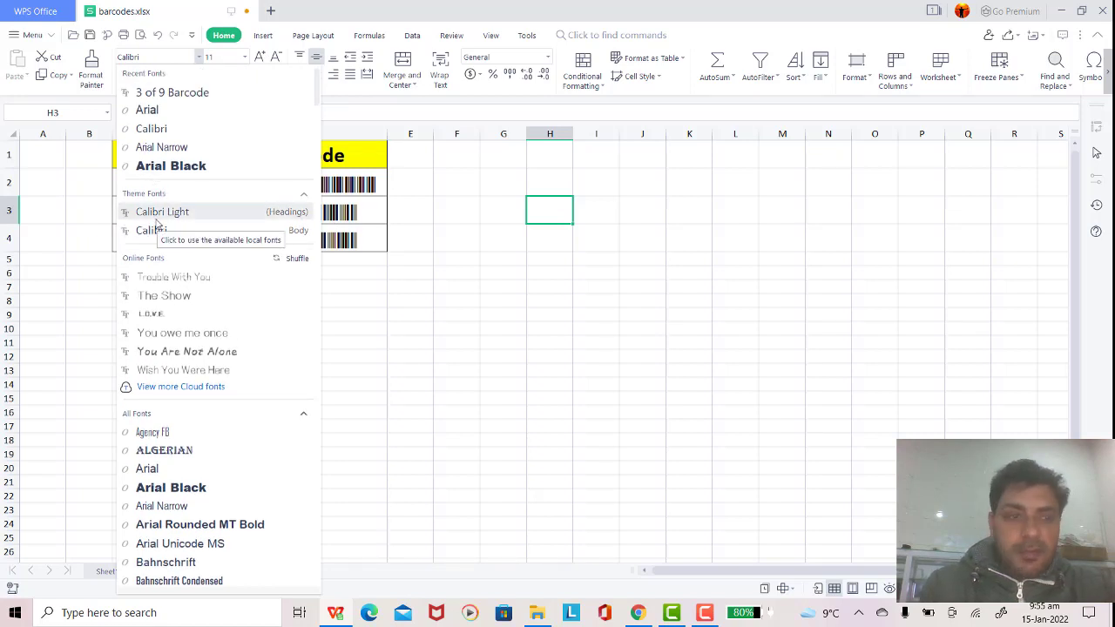
{"action": "scroll", "coordinate": [157, 225], "scroll_direction": "down", "scroll_amount": 1}
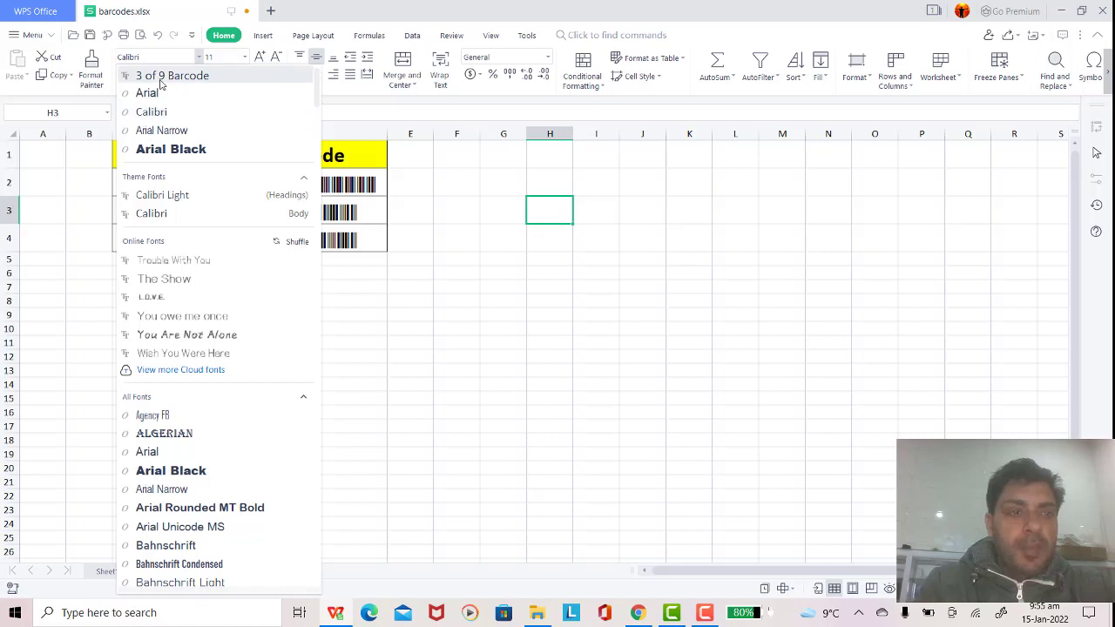
{"action": "left_click", "coordinate": [173, 76]}
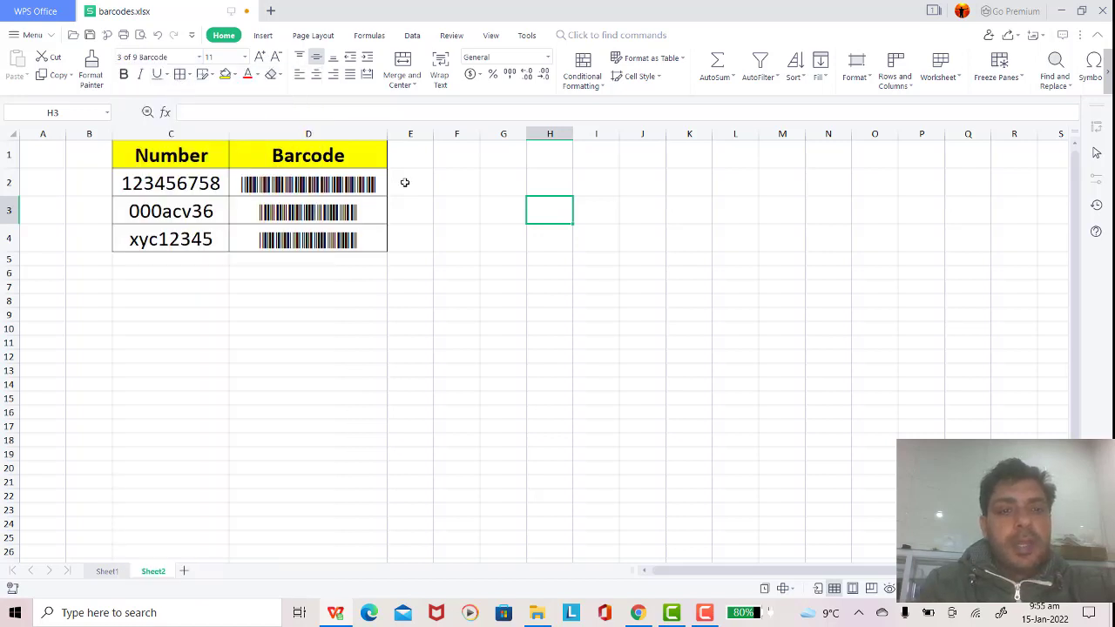